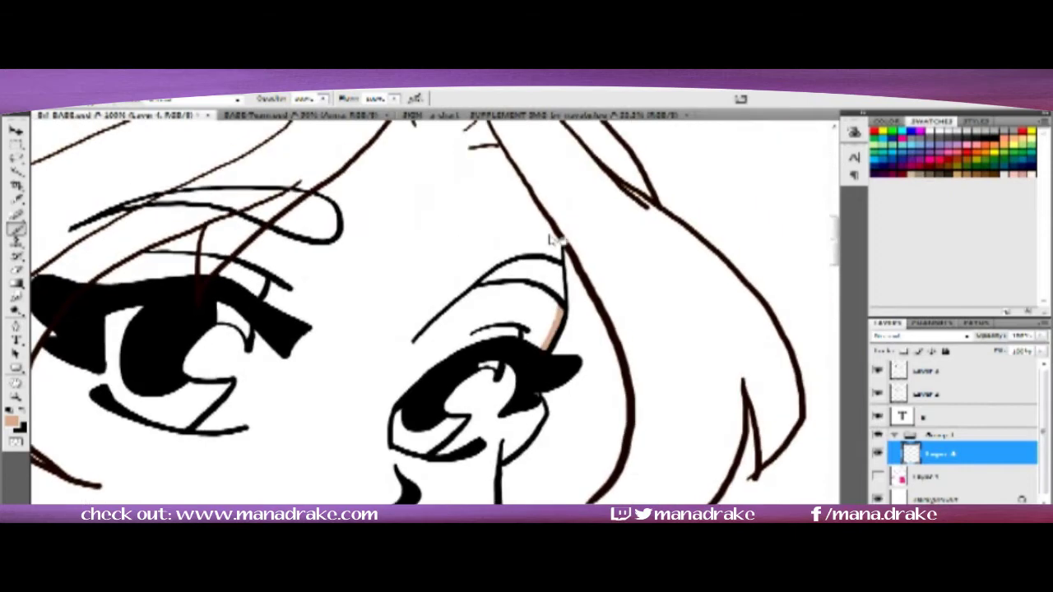
- Paint tan along both eyes' upper lids and the forehead hairline
left_click_drag(465, 288, 555, 301)
left_click_drag(473, 280, 533, 245)
left_click_drag(498, 147, 541, 221)
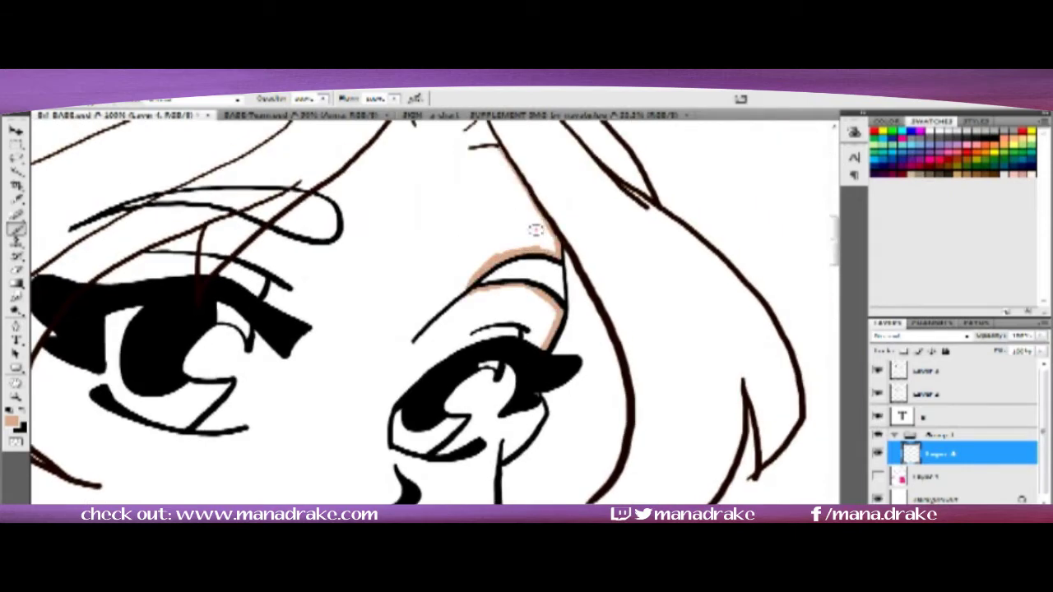
mouse_move(468, 161)
left_mouse_down()
mouse_move(491, 207)
mouse_move(403, 179)
mouse_move(353, 230)
mouse_move(251, 270)
mouse_move(209, 317)
mouse_move(124, 327)
left_mouse_up()
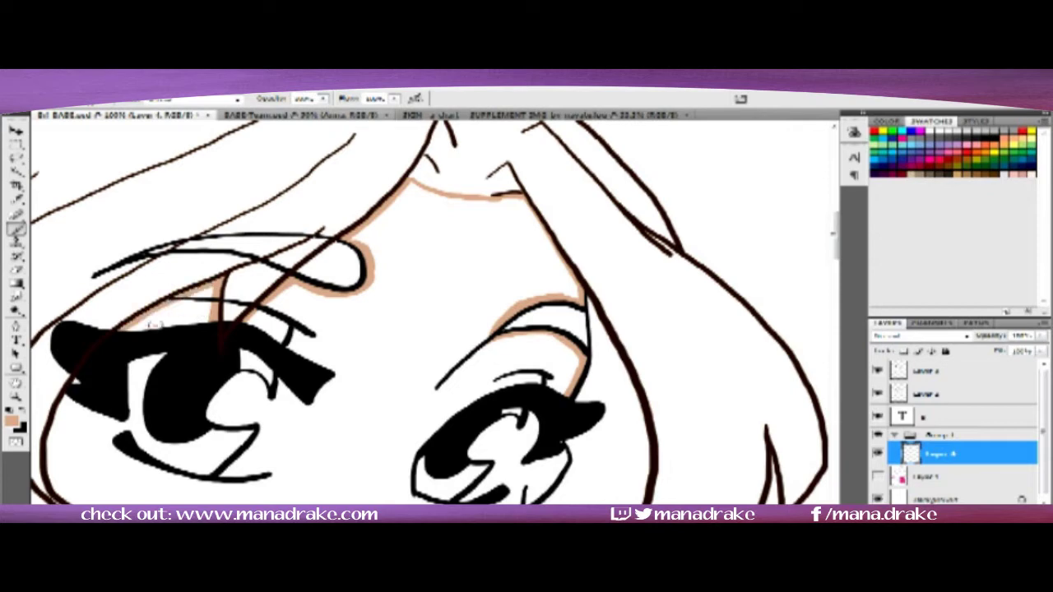
mouse_move(215, 318)
left_mouse_down()
mouse_move(338, 372)
mouse_move(271, 476)
left_mouse_up()
left_click_drag(59, 390, 278, 477)
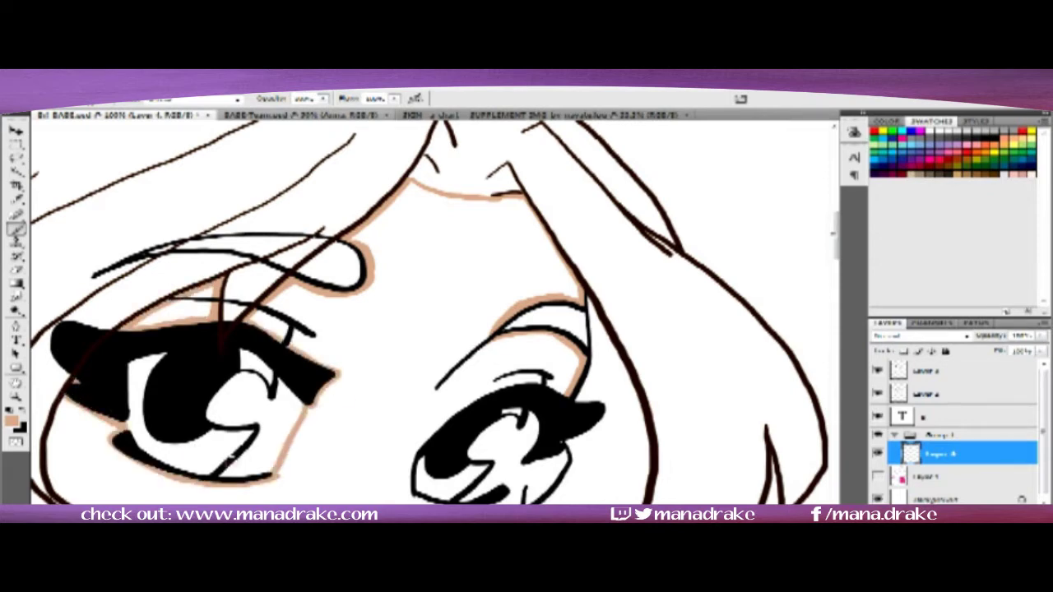
mouse_move(207, 448)
left_mouse_down()
mouse_move(222, 325)
mouse_move(221, 395)
left_mouse_up()
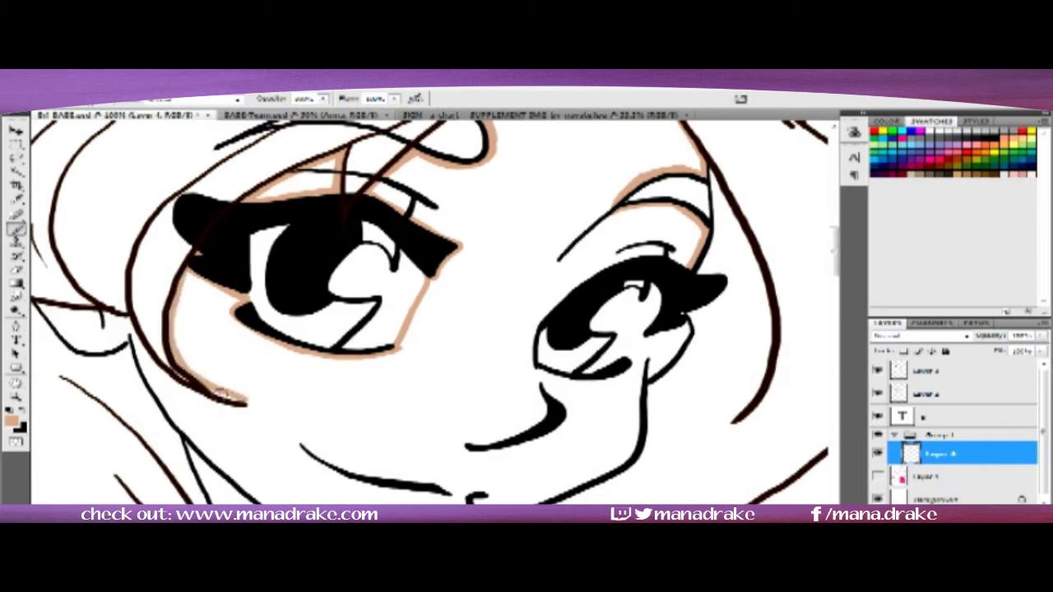
- Trace tan along the ear's inner edge, the jaw line and the right cheek
left_click_drag(37, 301, 78, 342)
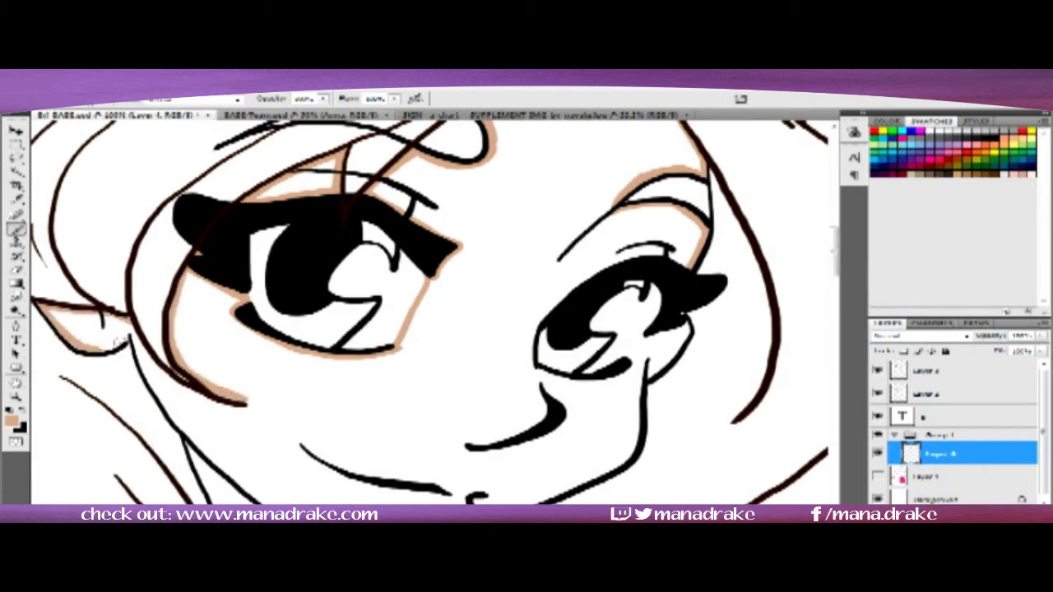
left_click_drag(123, 317, 163, 396)
left_click_drag(191, 455, 164, 393)
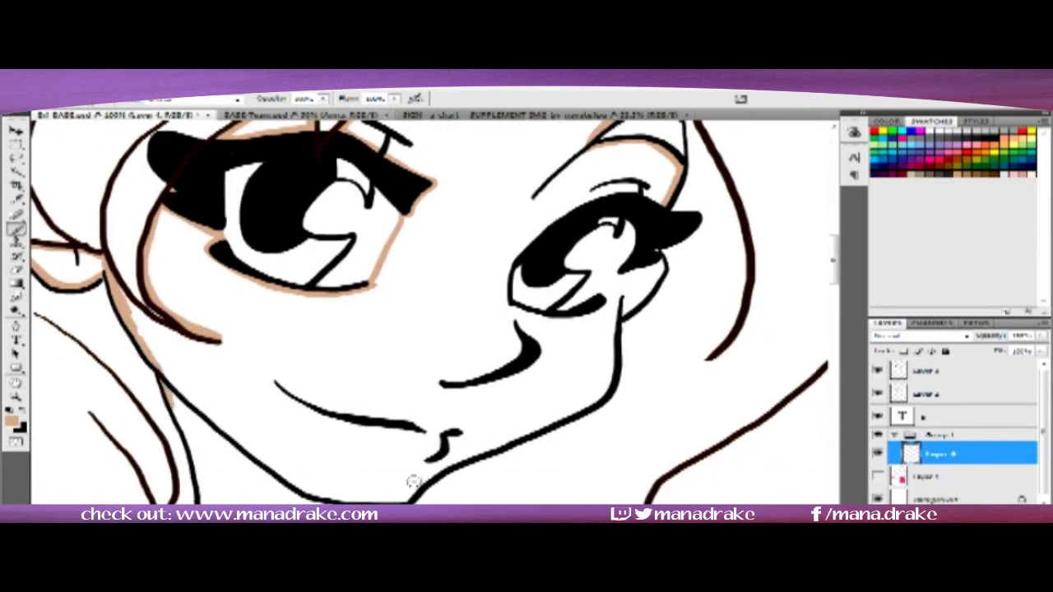
mouse_move(403, 492)
left_mouse_down()
mouse_move(584, 405)
mouse_move(613, 300)
mouse_move(662, 261)
left_mouse_up()
mouse_move(341, 503)
left_mouse_down()
mouse_move(386, 376)
mouse_move(407, 426)
left_mouse_up()
left_click_drag(459, 367, 392, 368)
- Edge the neck sides and the inside of the V collar in tan
left_click_drag(215, 262, 250, 342)
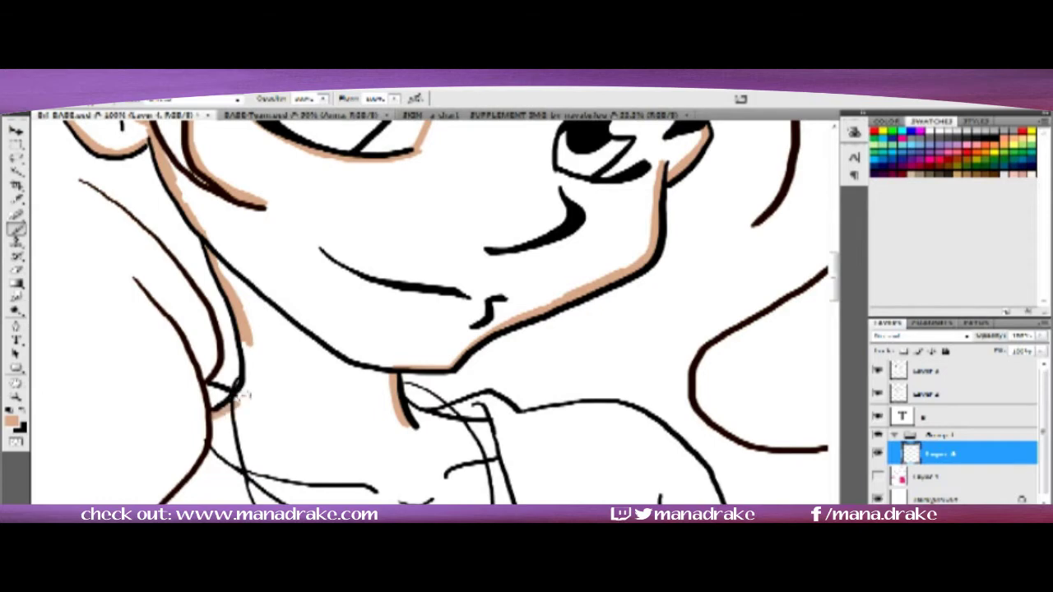
mouse_move(241, 394)
left_mouse_down()
mouse_move(154, 262)
mouse_move(243, 383)
mouse_move(393, 473)
left_mouse_up()
left_click_drag(409, 290, 448, 469)
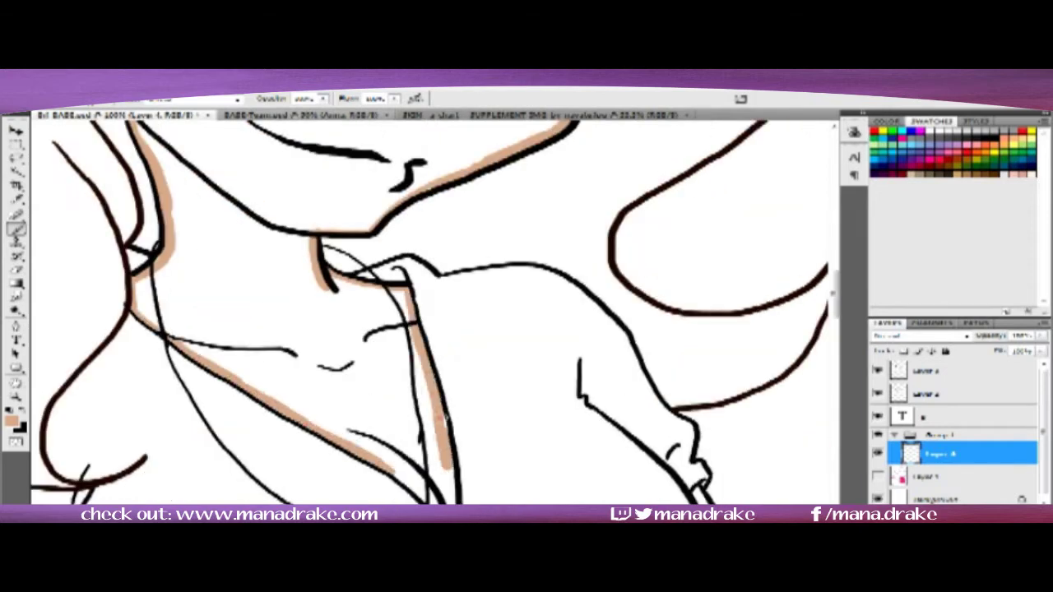
left_click_drag(389, 402, 370, 271)
left_click_drag(426, 338, 436, 403)
left_click_drag(372, 337, 425, 392)
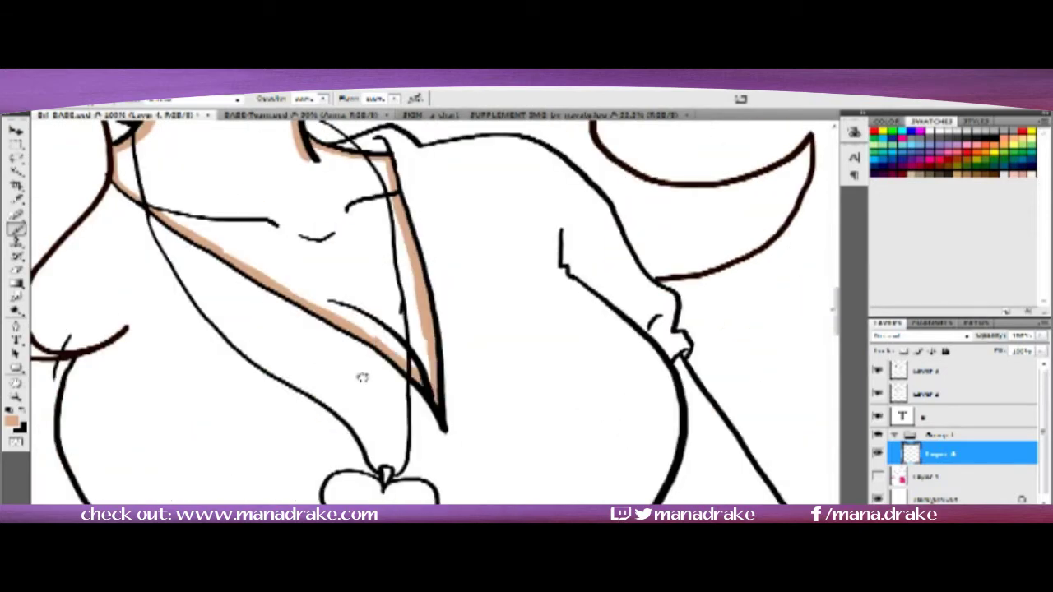
- Trace tan along the upper and lower edges of the arm down to the wrist
mouse_move(361, 377)
left_mouse_down()
mouse_move(352, 303)
mouse_move(344, 359)
mouse_move(442, 263)
left_mouse_up()
mouse_move(287, 146)
left_mouse_down()
mouse_move(439, 261)
mouse_move(165, 298)
left_mouse_up()
left_click_drag(111, 421, 169, 296)
left_click_drag(412, 370, 379, 209)
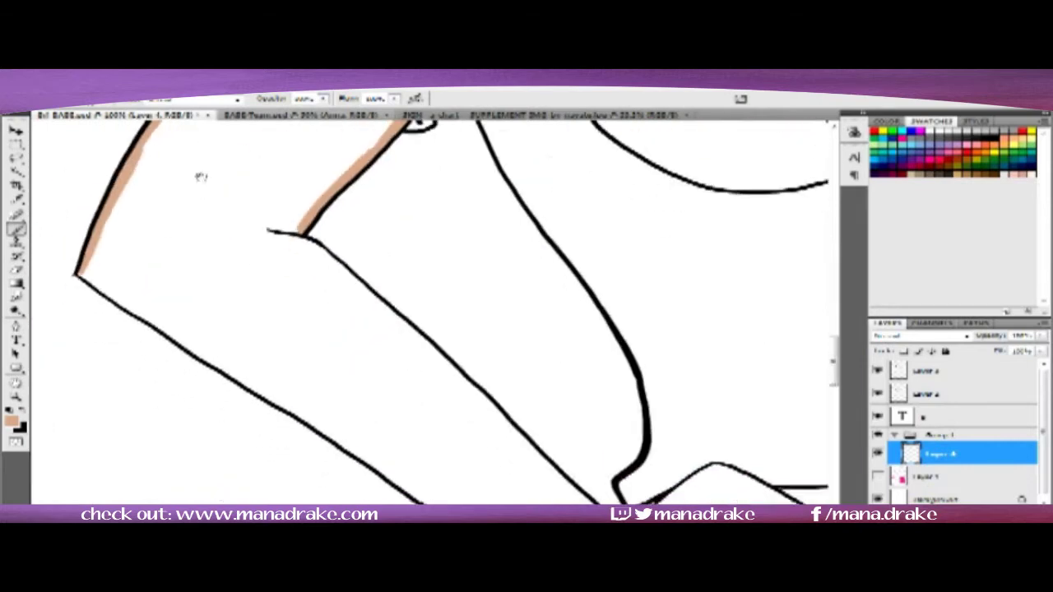
left_click_drag(76, 255, 234, 354)
mouse_move(267, 210)
left_mouse_down()
mouse_move(411, 313)
mouse_move(518, 416)
left_mouse_up()
left_click_drag(334, 438, 256, 339)
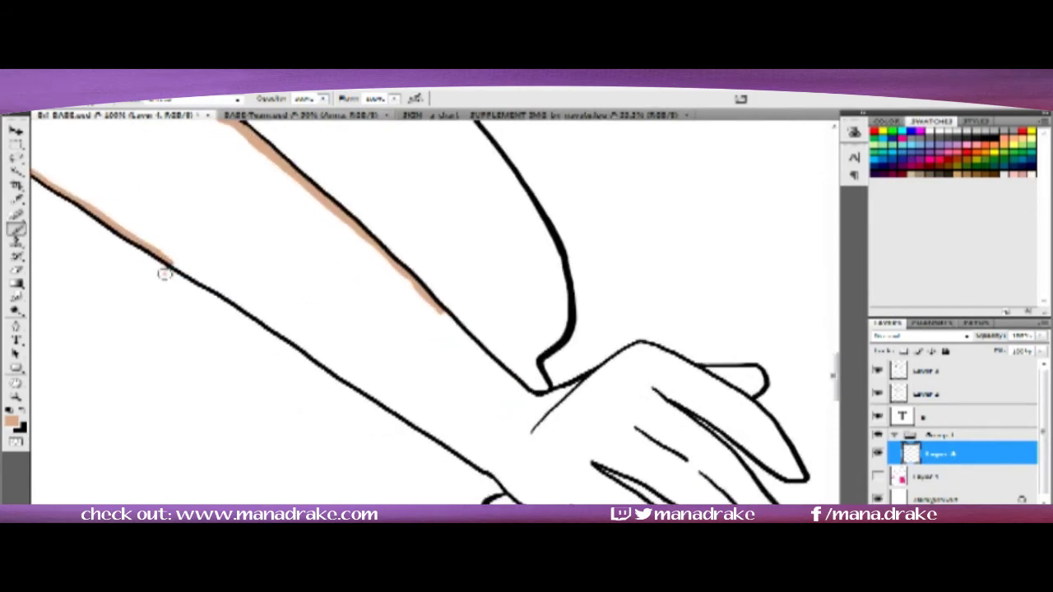
mouse_move(163, 275)
left_mouse_down()
mouse_move(270, 326)
mouse_move(494, 474)
left_mouse_up()
mouse_move(441, 309)
left_mouse_down()
mouse_move(484, 354)
mouse_move(606, 348)
mouse_move(713, 370)
left_mouse_up()
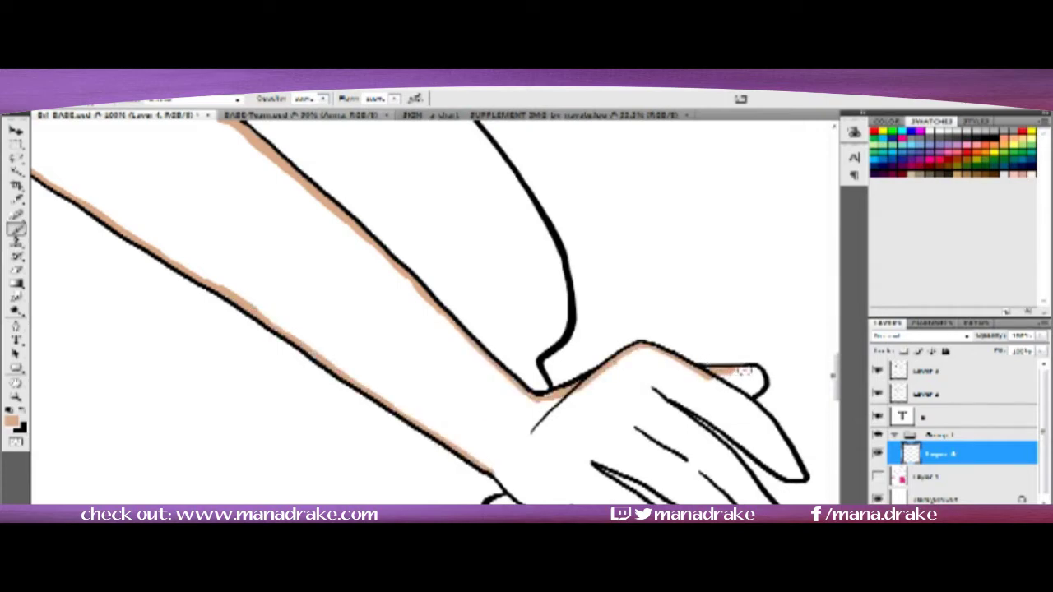
- Edge the palm, fingers and fingertips of the hand in tan
left_click_drag(730, 380, 500, 261)
left_click_drag(277, 367, 457, 430)
left_click_drag(357, 344, 518, 422)
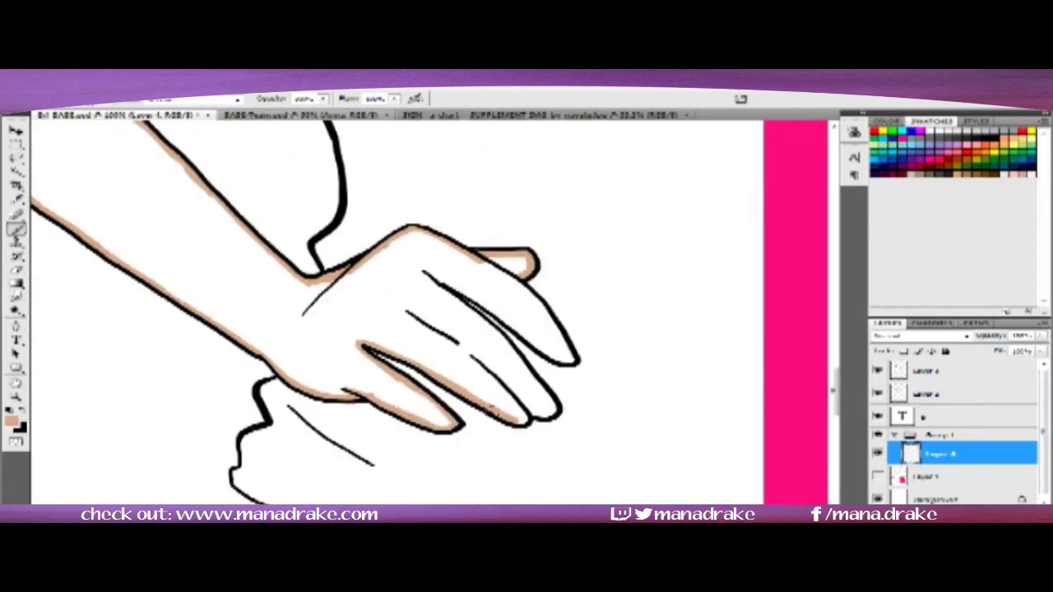
left_click_drag(431, 283, 567, 359)
left_click_drag(472, 357, 542, 408)
left_click_drag(484, 304, 574, 362)
mouse_move(482, 258)
left_mouse_down()
mouse_move(528, 276)
mouse_move(103, 207)
left_mouse_up()
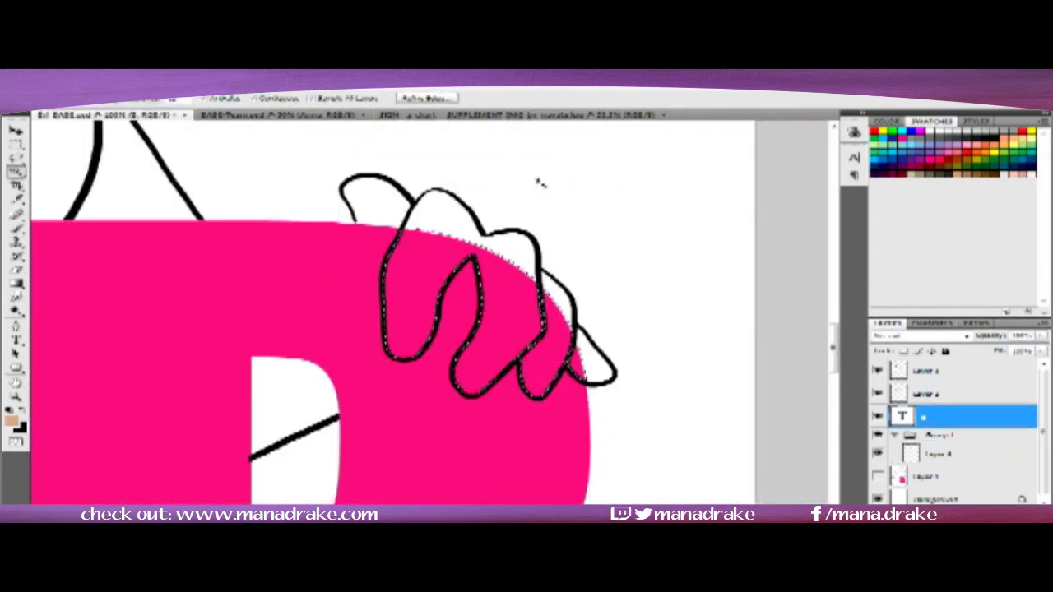
- Paint tan inside the fingers gripping the pink letter B
mouse_move(349, 204)
left_mouse_down()
mouse_move(409, 199)
mouse_move(477, 239)
mouse_move(457, 354)
mouse_move(508, 374)
mouse_move(542, 364)
mouse_move(608, 377)
mouse_move(577, 325)
left_mouse_up()
left_click_drag(477, 237, 530, 280)
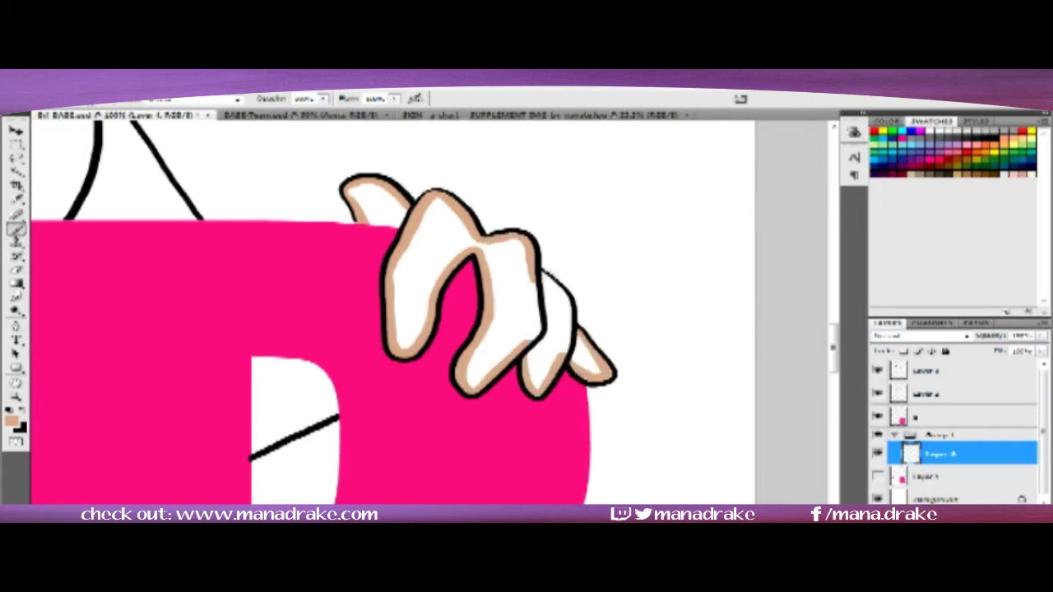
left_click_drag(537, 277, 566, 328)
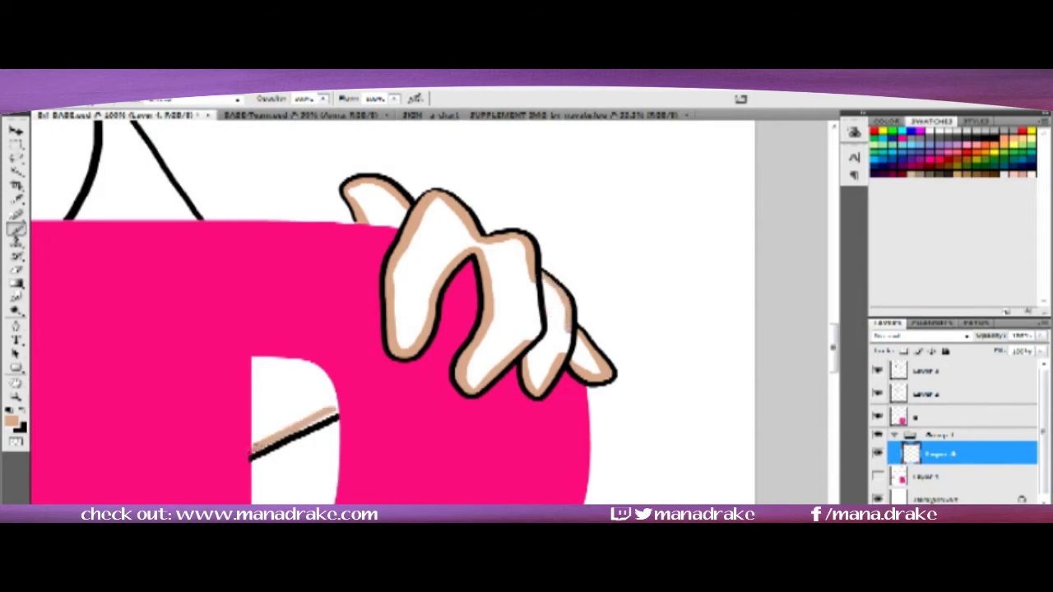
left_click_drag(255, 411, 476, 550)
- Fill the hand, arm, wrist and neck triangle with solid tan
left_click_drag(290, 221, 370, 329)
mouse_move(312, 247)
left_mouse_down()
mouse_move(348, 274)
mouse_move(346, 353)
left_mouse_up()
mouse_move(576, 325)
left_mouse_down()
mouse_move(659, 337)
mouse_move(649, 460)
mouse_move(457, 352)
mouse_move(593, 395)
mouse_move(520, 326)
mouse_move(514, 275)
left_mouse_up()
mouse_move(206, 247)
left_mouse_down()
mouse_move(252, 263)
mouse_move(275, 251)
mouse_move(357, 277)
mouse_move(51, 311)
mouse_move(183, 376)
mouse_move(266, 399)
mouse_move(251, 312)
mouse_move(418, 408)
mouse_move(405, 368)
mouse_move(458, 434)
mouse_move(343, 335)
left_mouse_up()
left_click_drag(493, 263, 576, 338)
mouse_move(461, 247)
left_mouse_down()
mouse_move(516, 394)
mouse_move(387, 345)
left_mouse_up()
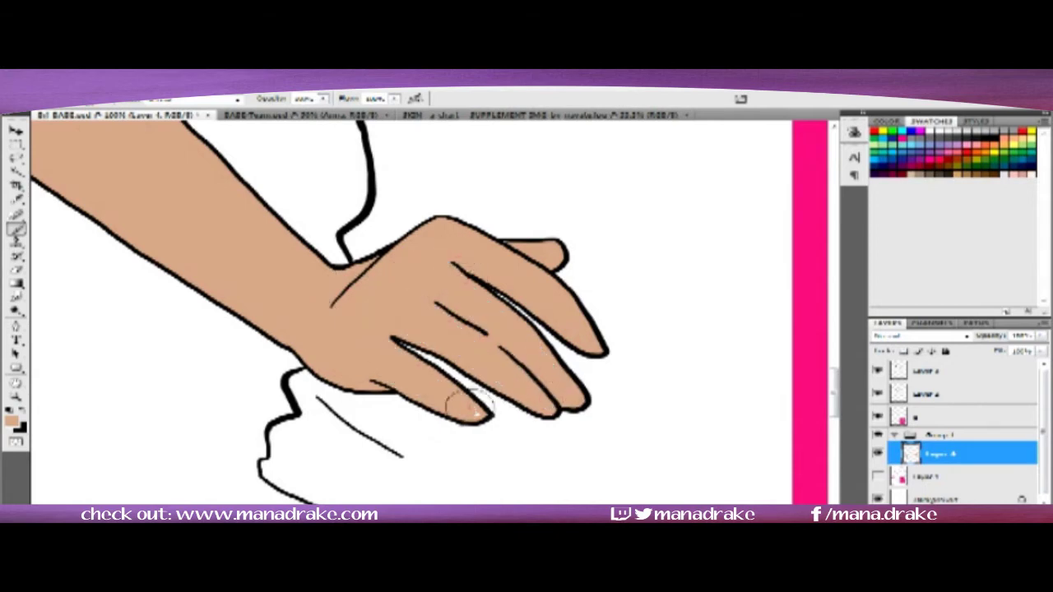
left_click_drag(346, 169, 477, 345)
mouse_move(255, 246)
left_mouse_down()
mouse_move(470, 383)
mouse_move(505, 375)
mouse_move(534, 247)
mouse_move(510, 420)
left_mouse_up()
- Fill the V-neck chest, ear, jaw, cheek and chin with tan
left_click_drag(468, 271, 263, 206)
scroll(262, 203, "up", 5)
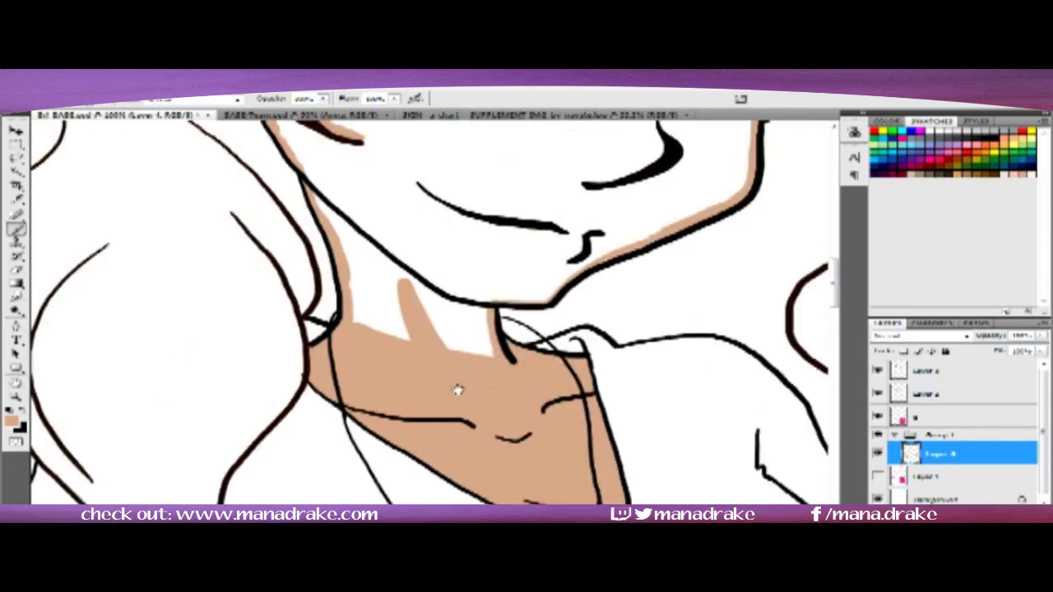
scroll(458, 400, "up", 5)
mouse_move(428, 280)
left_mouse_down()
mouse_move(357, 312)
mouse_move(557, 435)
mouse_move(509, 374)
left_mouse_up()
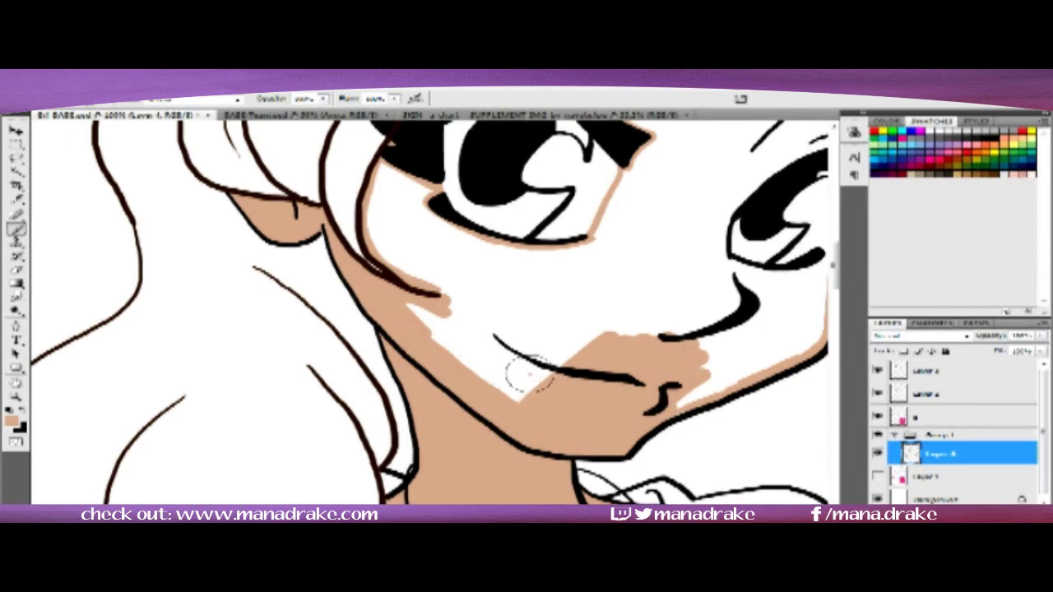
left_click_drag(526, 376, 477, 337)
scroll(477, 337, "up", 3)
- Fill tan around the left eye, down the right cheek and over the nose
mouse_move(345, 329)
left_mouse_down()
mouse_move(534, 288)
mouse_move(421, 385)
mouse_move(444, 350)
left_mouse_up()
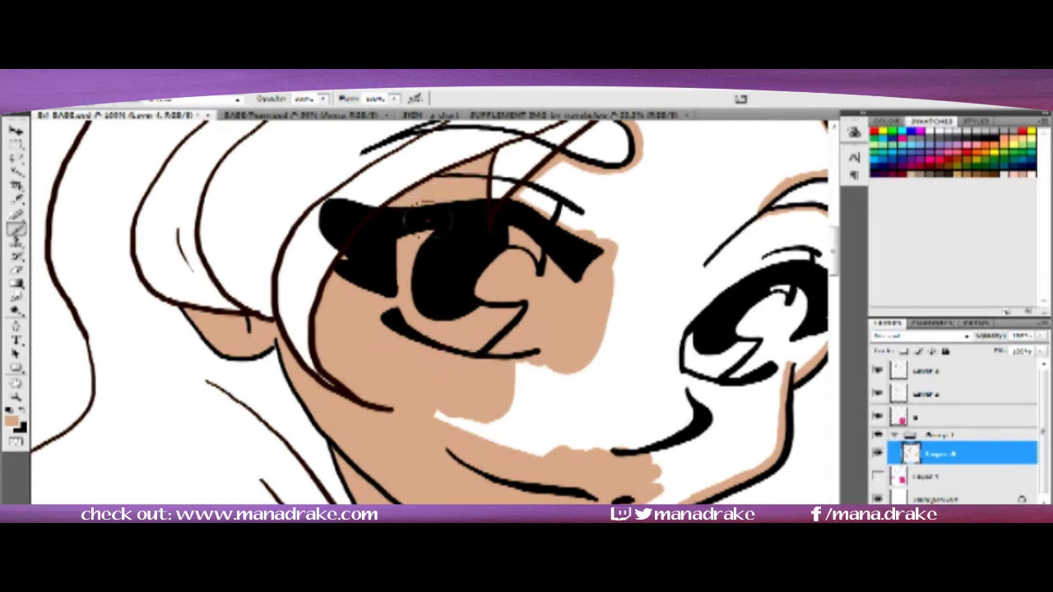
mouse_move(576, 177)
left_mouse_down()
mouse_move(633, 223)
mouse_move(482, 419)
mouse_move(439, 423)
left_mouse_up()
scroll(456, 399, "right", 4)
scroll(456, 399, "down", 1)
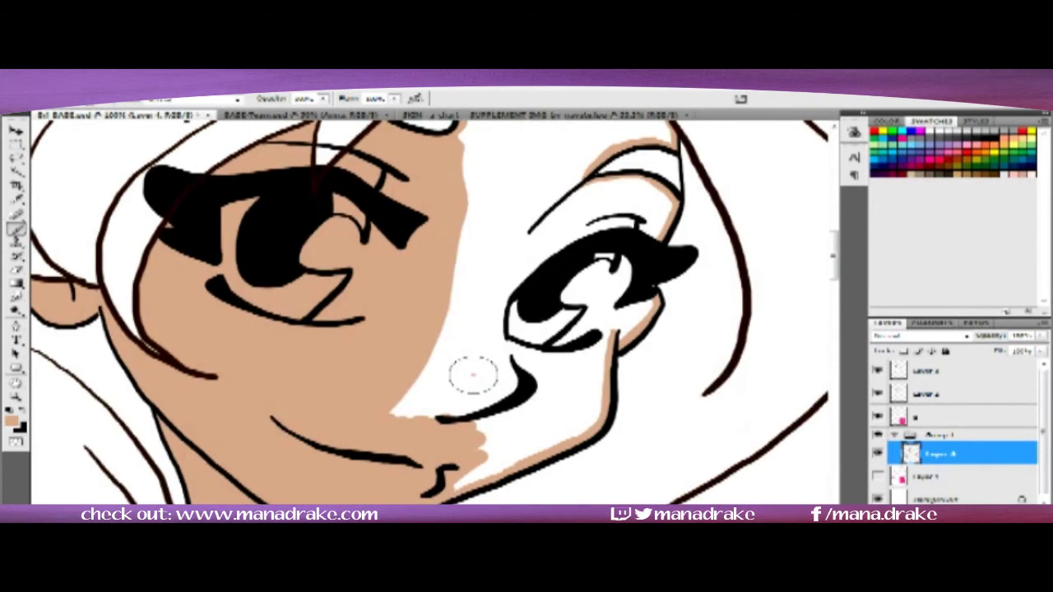
mouse_move(466, 371)
left_mouse_down()
mouse_move(574, 361)
mouse_move(477, 308)
mouse_move(461, 246)
mouse_move(440, 348)
mouse_move(463, 312)
mouse_move(492, 327)
left_mouse_up()
scroll(461, 247, "up", 3)
scroll(439, 348, "up", 3)
scroll(492, 327, "down", 10)
- Zoom to fit the figure and add a new empty layer inside Group 1
key("ctrl+0")
key("ctrl+plus")
left_click(937, 435)
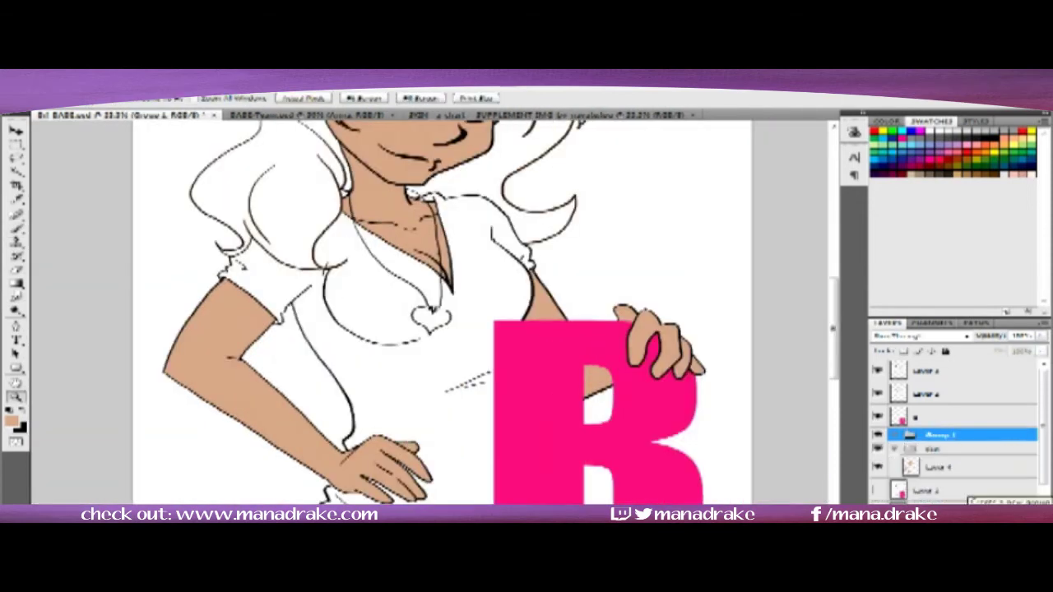
left_click(1010, 503)
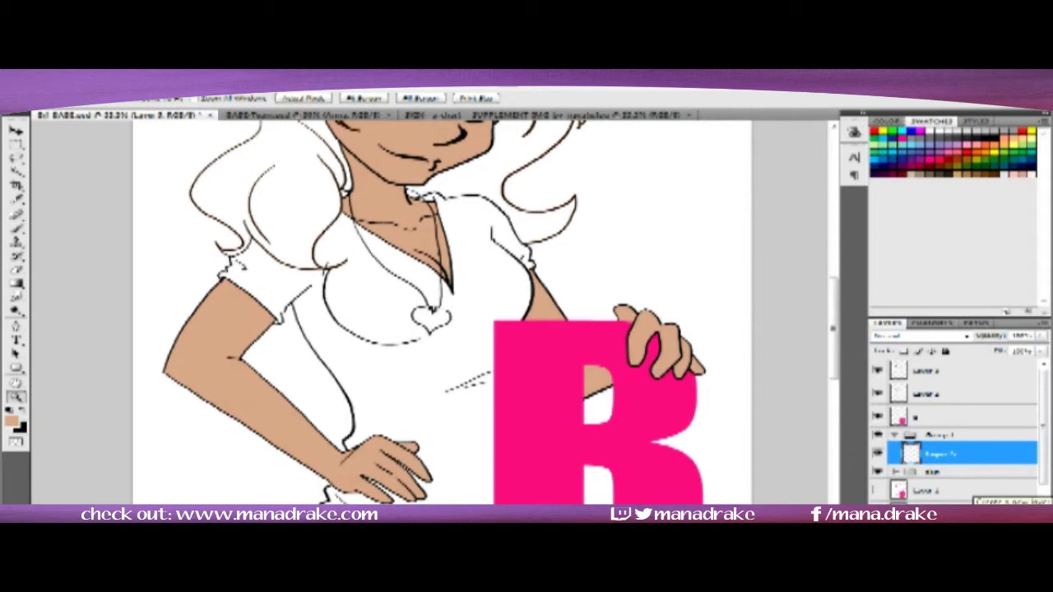
- Set the foreground colour to blue, select the group below, and reopen the Color Picker
left_click(12, 421)
left_click(747, 181)
key("ctrl+plus")
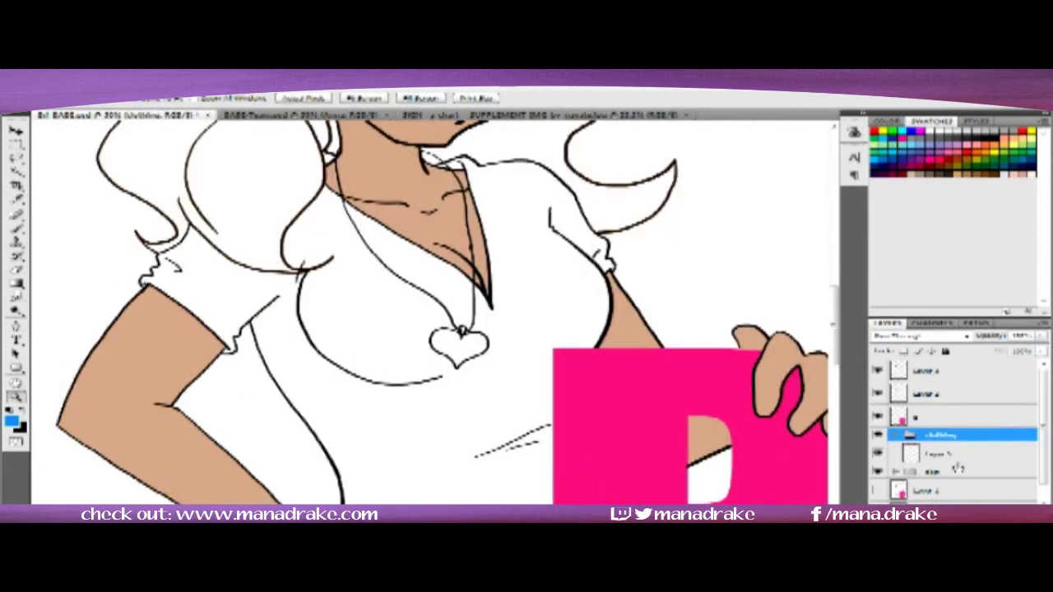
left_click(932, 466)
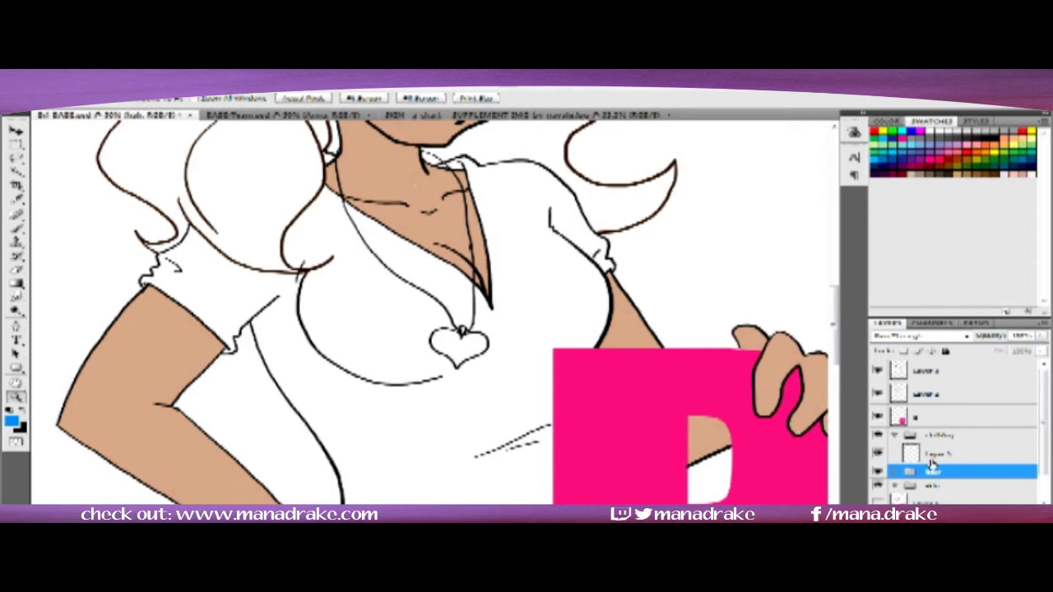
left_click(11, 422)
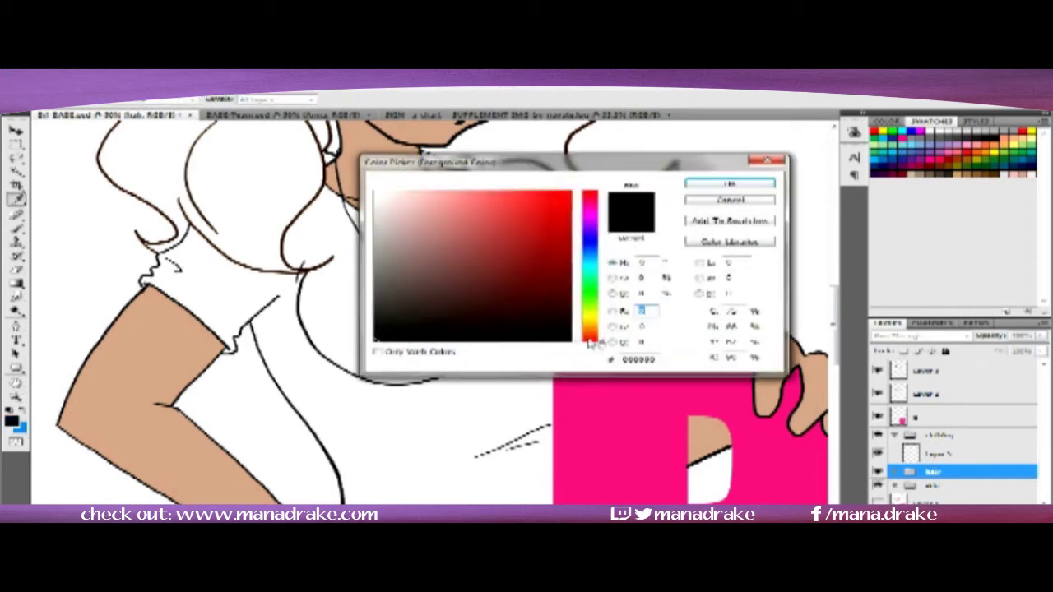
- Pick dark brown, select Layer 4 for the hair, and switch to the Brush
left_click(747, 181)
left_click(971, 491)
scroll(428, 313, "up", 5)
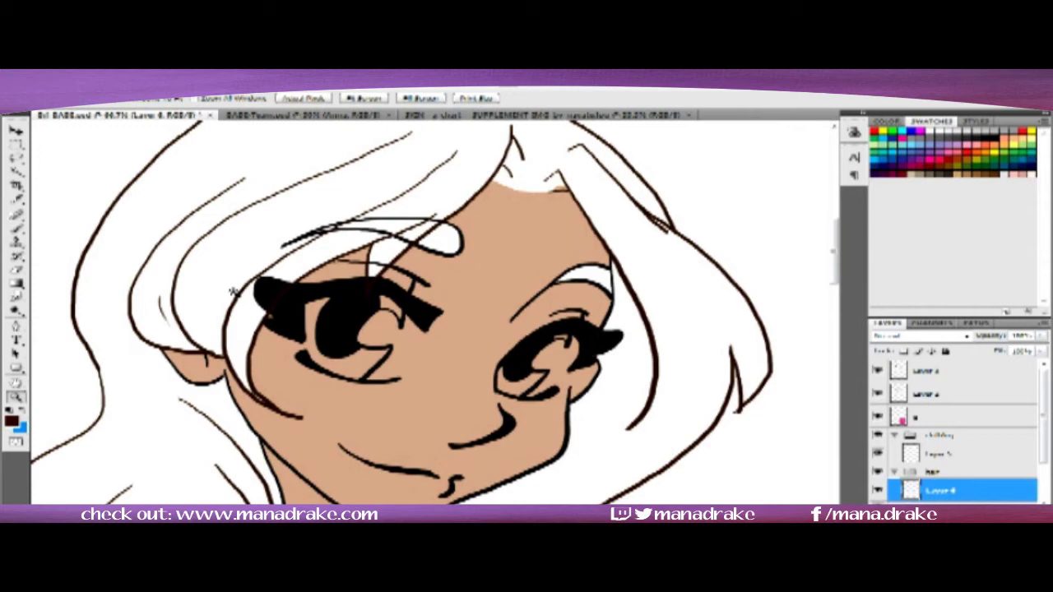
key("b")
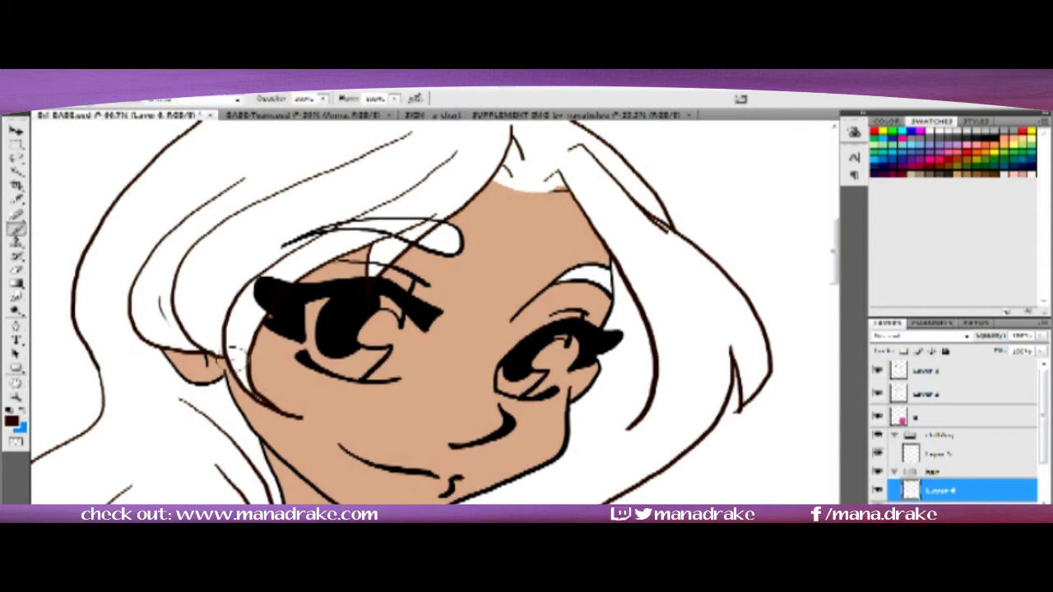
- Paint dark brown over the forehead and around the ear, right eye and both jawlines
mouse_move(138, 329)
left_mouse_down()
mouse_move(215, 355)
mouse_move(407, 227)
mouse_move(498, 144)
mouse_move(580, 188)
mouse_move(610, 292)
left_mouse_up()
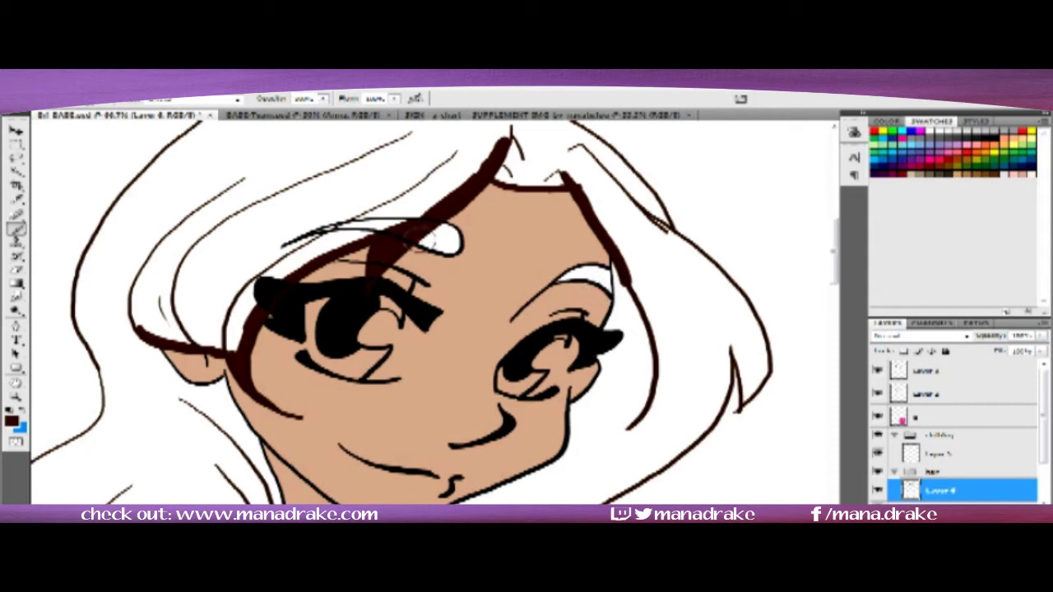
left_click_drag(411, 235, 445, 236)
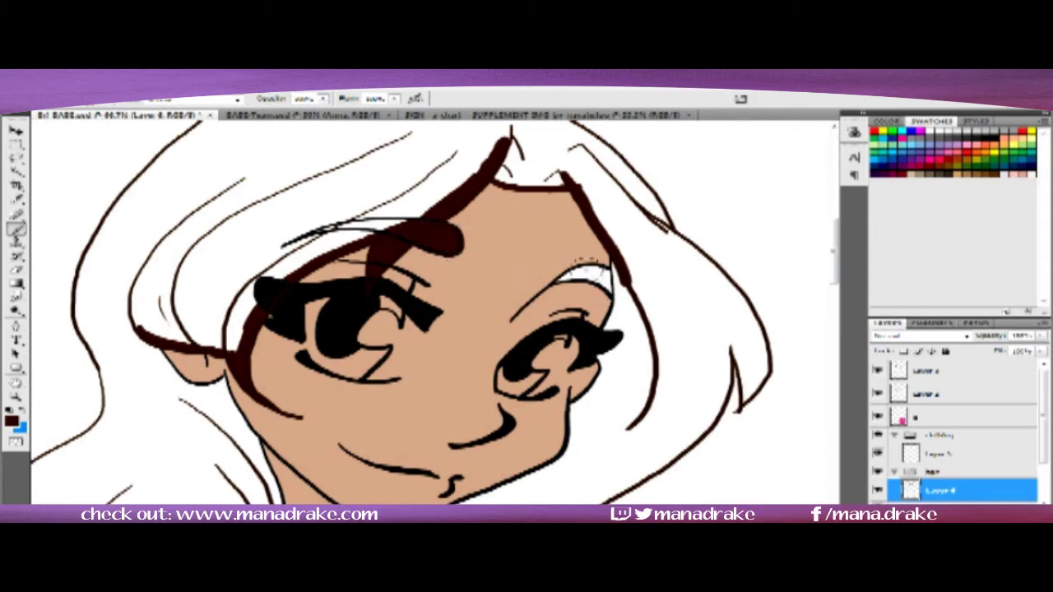
mouse_move(560, 276)
left_mouse_down()
mouse_move(617, 288)
mouse_move(621, 279)
left_mouse_up()
mouse_move(594, 349)
left_mouse_down()
mouse_move(611, 375)
mouse_move(569, 454)
left_mouse_up()
mouse_move(609, 370)
left_mouse_down()
mouse_move(572, 416)
mouse_move(559, 267)
left_mouse_up()
mouse_move(124, 212)
left_mouse_down()
mouse_move(205, 246)
mouse_move(247, 407)
left_mouse_up()
mouse_move(380, 403)
left_mouse_down()
mouse_move(464, 421)
mouse_move(553, 329)
mouse_move(429, 262)
left_mouse_up()
- Trace a thick dark brown line along the collar and the right hair outline
mouse_move(393, 364)
left_mouse_down()
mouse_move(444, 366)
mouse_move(535, 423)
mouse_move(616, 434)
mouse_move(654, 371)
left_mouse_up()
mouse_move(497, 358)
left_mouse_down()
mouse_move(526, 399)
mouse_move(650, 372)
left_mouse_up()
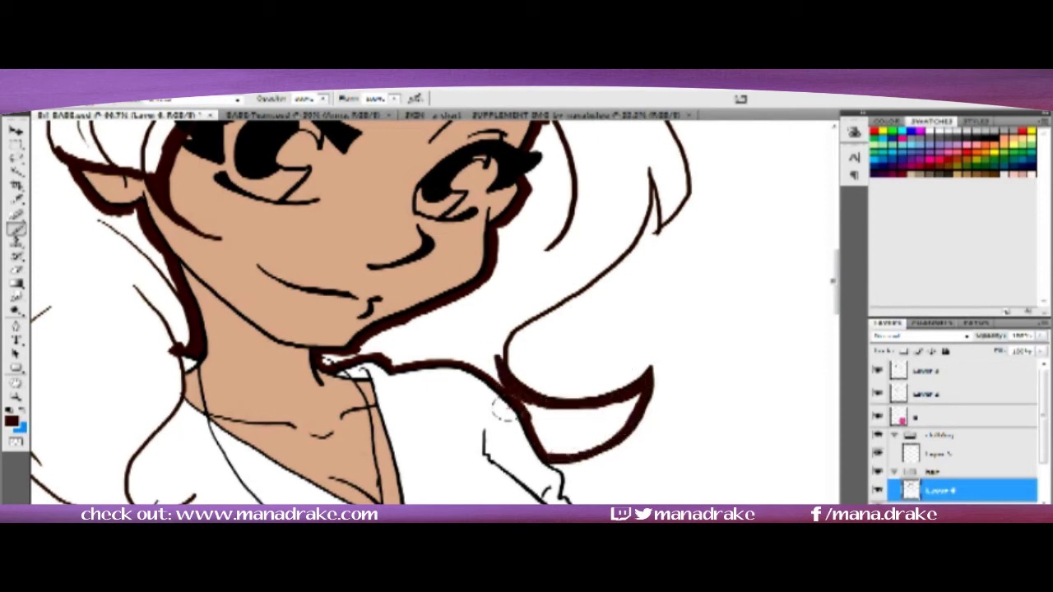
left_click_drag(473, 363, 608, 265)
left_click_drag(638, 173, 575, 280)
mouse_move(679, 250)
left_mouse_down()
mouse_move(544, 348)
mouse_move(494, 272)
mouse_move(517, 333)
mouse_move(539, 296)
left_mouse_up()
mouse_move(426, 153)
left_mouse_down()
mouse_move(494, 211)
mouse_move(538, 284)
left_mouse_up()
- Ink the top and left edges of the hair outline in thick dark brown
scroll(435, 247, "up", 1)
scroll(412, 251, "up", 4)
mouse_move(338, 247)
left_mouse_down()
mouse_move(397, 283)
mouse_move(436, 336)
left_mouse_up()
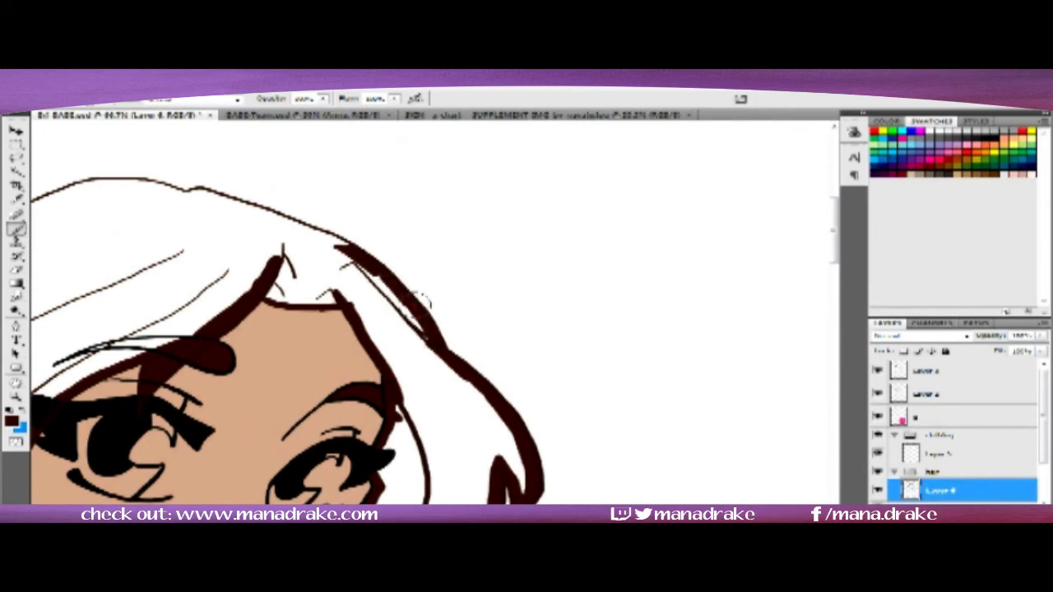
left_click_drag(354, 276, 512, 321)
left_click_drag(341, 237, 526, 306)
left_click_drag(313, 294, 485, 332)
left_click_drag(291, 333, 526, 273)
left_click_drag(181, 494, 257, 339)
left_click_drag(257, 338, 375, 100)
mouse_move(288, 279)
left_mouse_down()
mouse_move(306, 306)
mouse_move(317, 228)
left_mouse_up()
- Continue the left hair outline and ink the lower left hair curl
left_click_drag(246, 316, 164, 395)
left_click_drag(287, 222, 246, 329)
left_click_drag(177, 427, 160, 473)
scroll(142, 395, "down", 4)
left_click_drag(141, 395, 198, 380)
left_click_drag(148, 337, 177, 387)
mouse_move(183, 329)
left_mouse_down()
mouse_move(218, 375)
mouse_move(319, 434)
mouse_move(338, 350)
mouse_move(380, 255)
left_mouse_up()
- Trace up the right bulge of the hair and start filling the left hair mass brown
mouse_move(152, 259)
left_mouse_down()
mouse_move(99, 268)
mouse_move(214, 247)
mouse_move(329, 313)
left_mouse_up()
left_click_drag(271, 378, 239, 332)
scroll(239, 332, "up", 5)
mouse_move(214, 247)
left_mouse_down()
mouse_move(354, 436)
mouse_move(329, 329)
left_mouse_up()
scroll(329, 329, "up", 5)
mouse_move(246, 280)
left_mouse_down()
mouse_move(177, 411)
mouse_move(261, 240)
left_mouse_up()
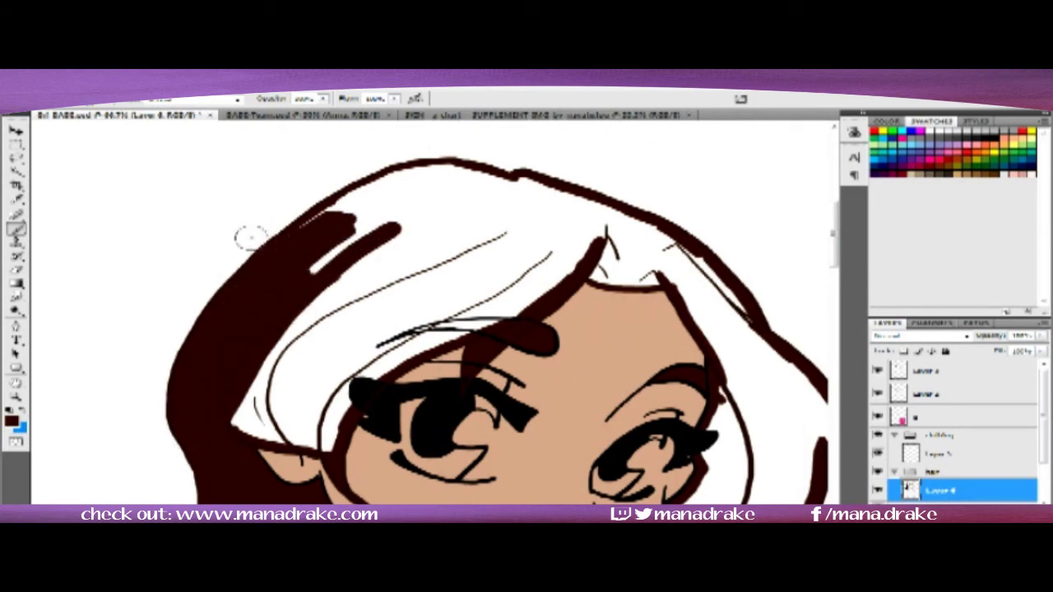
- Fill the remaining white hair areas and the curl near the collar solid dark brown
mouse_move(250, 238)
left_mouse_down()
mouse_move(280, 436)
mouse_move(266, 301)
mouse_move(411, 231)
mouse_move(568, 261)
mouse_move(494, 283)
mouse_move(345, 189)
mouse_move(650, 247)
mouse_move(687, 308)
mouse_move(379, 208)
left_mouse_up()
left_click_drag(403, 255, 485, 386)
left_click_drag(461, 263, 518, 329)
left_click_drag(493, 255, 428, 477)
mouse_move(343, 442)
left_mouse_down()
mouse_move(343, 336)
mouse_move(346, 361)
left_mouse_up()
mouse_move(339, 319)
left_mouse_down()
mouse_move(247, 407)
mouse_move(278, 388)
mouse_move(257, 422)
mouse_move(227, 326)
left_mouse_up()
mouse_move(298, 324)
left_mouse_down()
mouse_move(348, 400)
mouse_move(317, 333)
left_mouse_up()
scroll(322, 312, "up", 5)
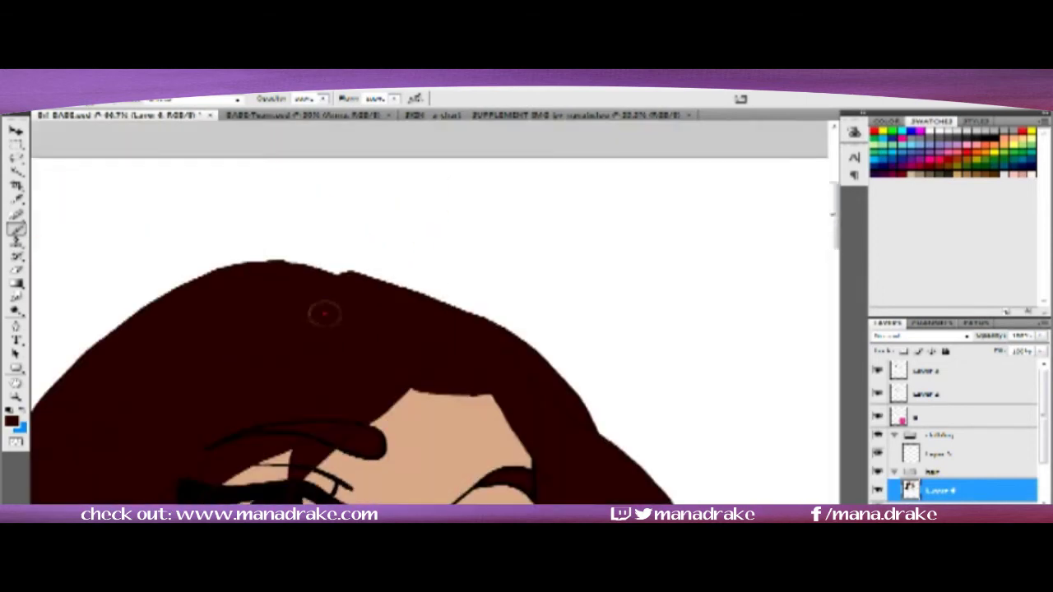
scroll(322, 312, "up", 3)
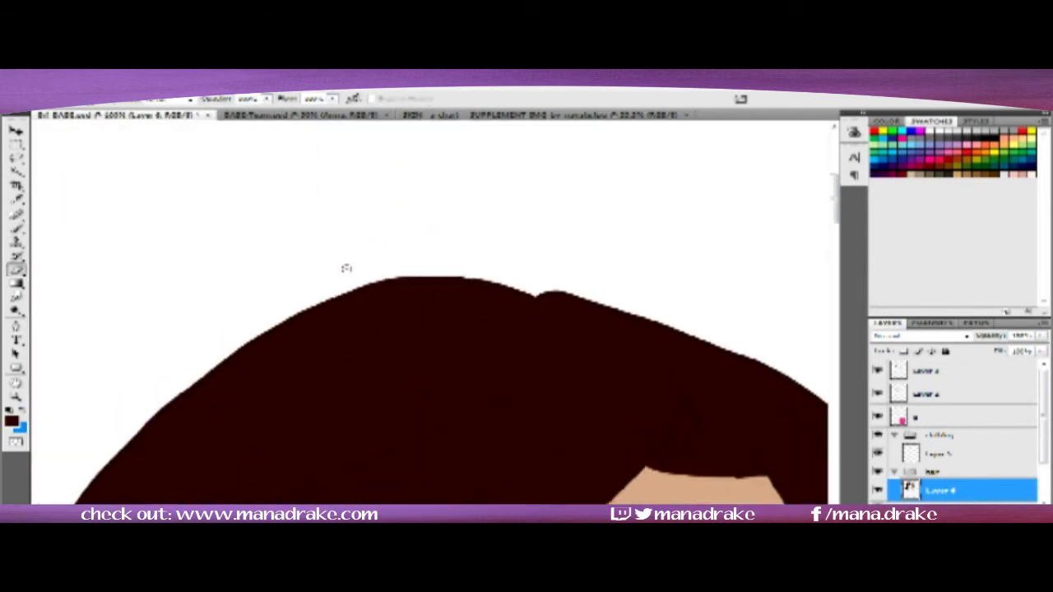
- Switch to the Brush, set blue as foreground colour, and select Layer 5 in the clothing group
key("b")
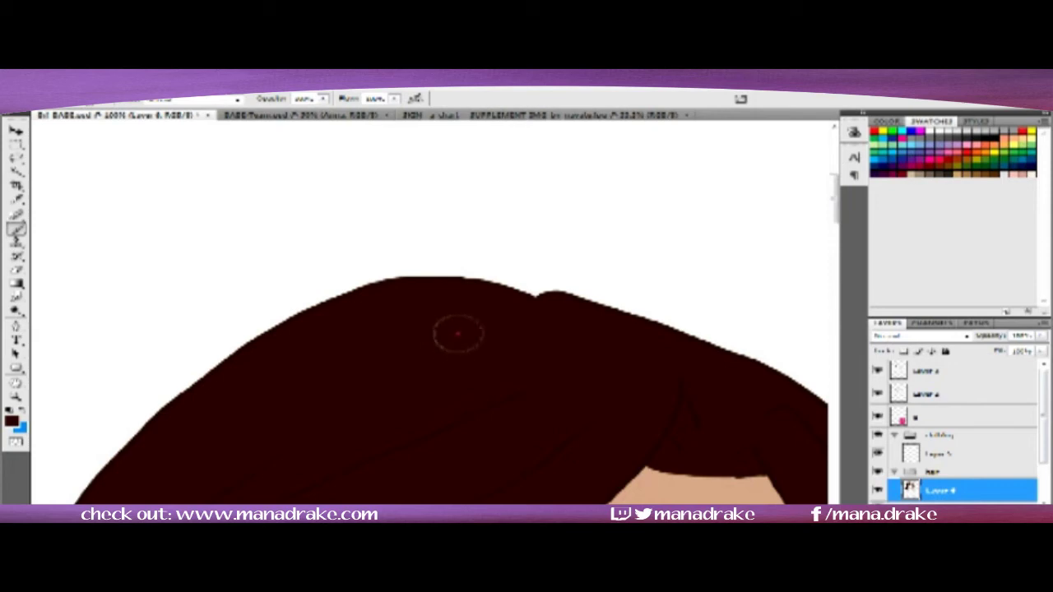
scroll(493, 318, "up", 3)
scroll(494, 318, "up", 3)
scroll(493, 317, "up", 2)
left_click(11, 421)
key("Return")
scroll(564, 263, "down", 2)
scroll(501, 336, "down", 5)
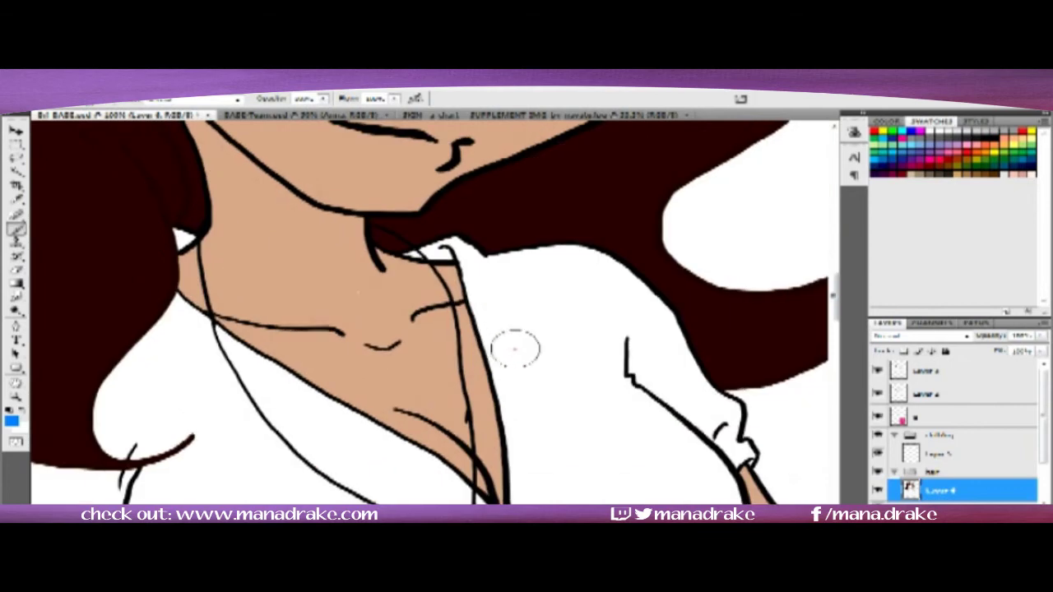
left_click(938, 453)
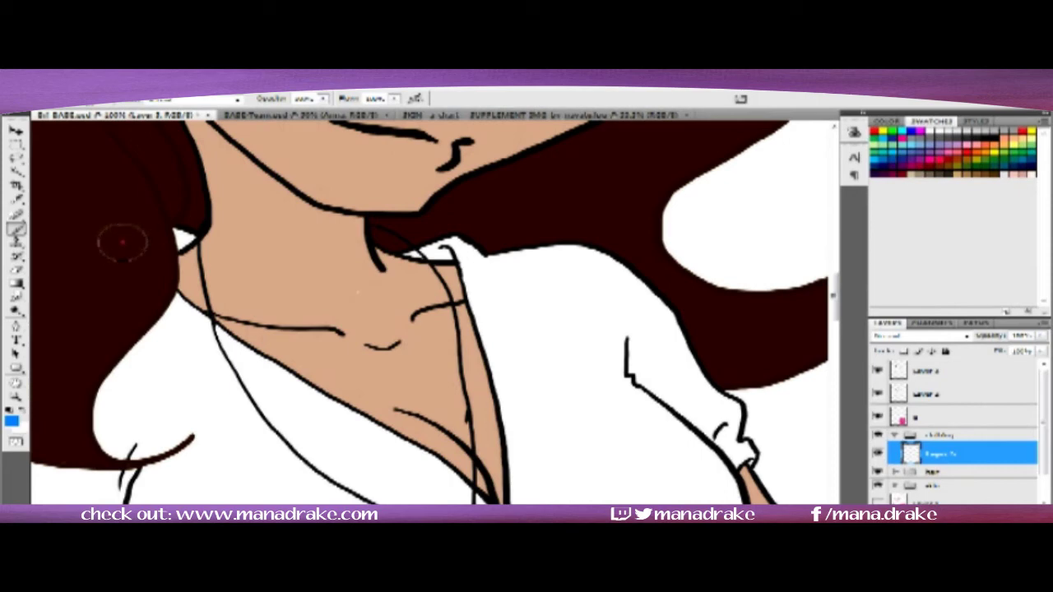
- Trace blue along the shirt's left edge, the collar and down the shoulder
left_click_drag(176, 240, 184, 234)
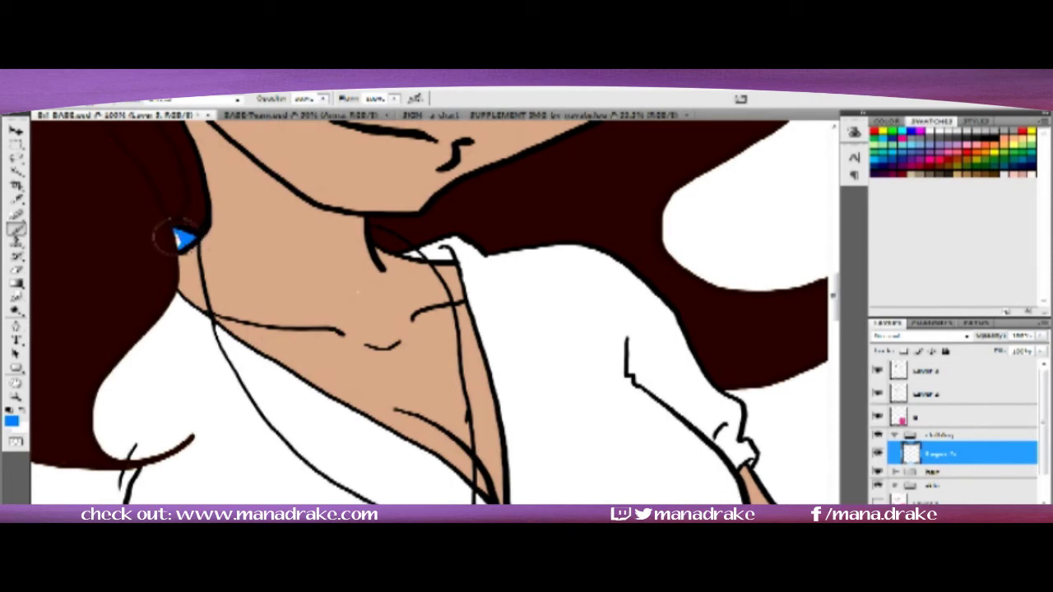
left_click_drag(103, 444, 177, 302)
left_click_drag(403, 255, 487, 261)
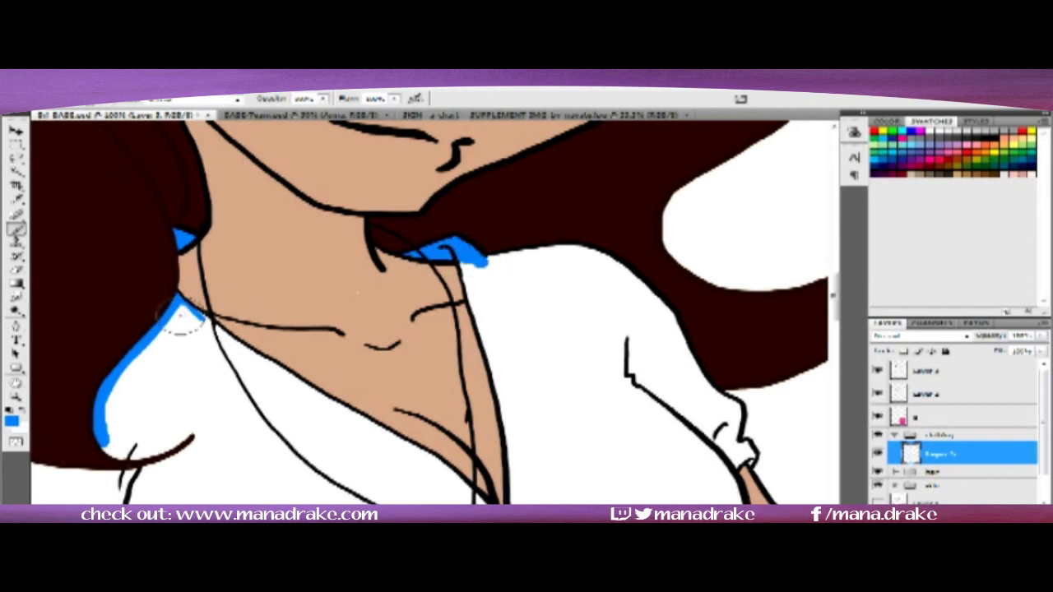
left_click_drag(187, 327, 415, 451)
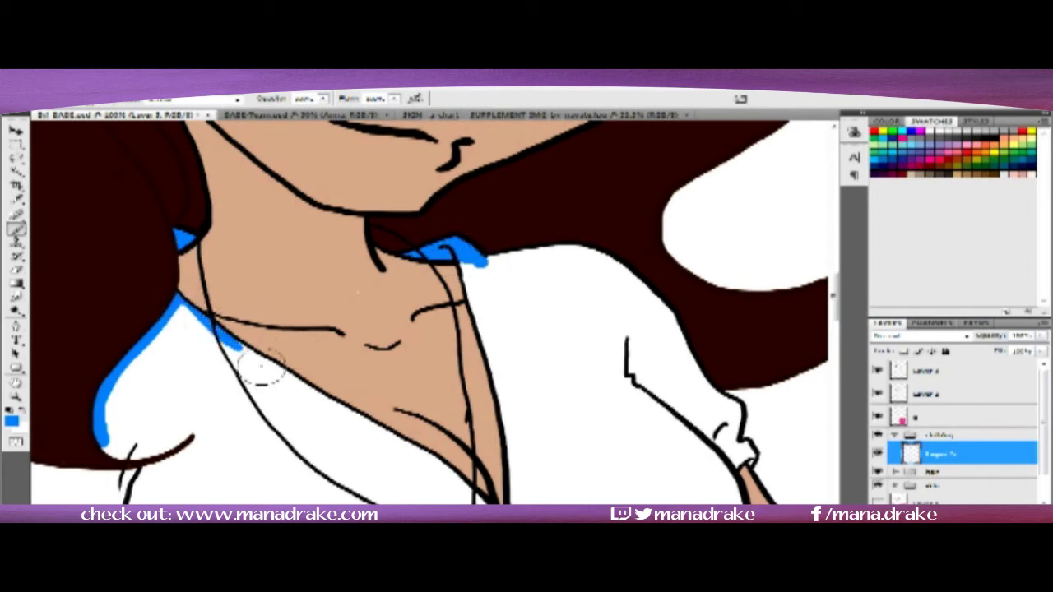
mouse_move(462, 260)
left_mouse_down()
mouse_move(503, 377)
mouse_move(621, 263)
left_mouse_up()
mouse_move(544, 252)
left_mouse_down()
mouse_move(674, 323)
mouse_move(682, 390)
mouse_move(748, 457)
left_mouse_up()
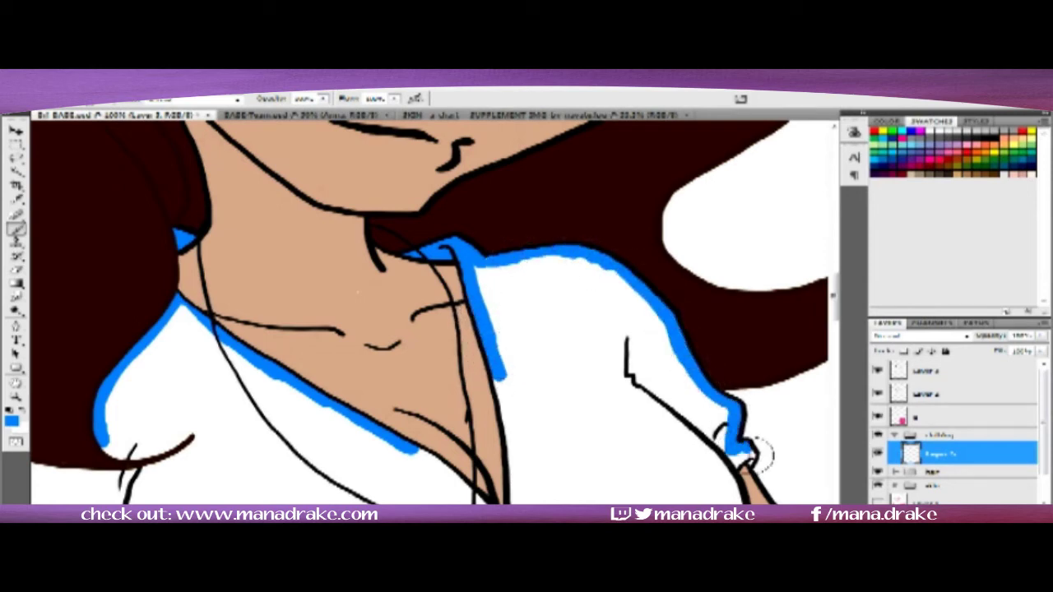
left_click_drag(504, 407, 469, 292)
- Outline both V-neck edges and the right shoulder down to the letter in blue
mouse_move(378, 336)
left_mouse_down()
mouse_move(475, 448)
mouse_move(481, 316)
left_mouse_up()
left_click_drag(465, 261, 481, 432)
left_click_drag(501, 370, 416, 208)
mouse_move(611, 197)
left_mouse_down()
mouse_move(613, 305)
mouse_move(581, 345)
mouse_move(565, 207)
left_mouse_up()
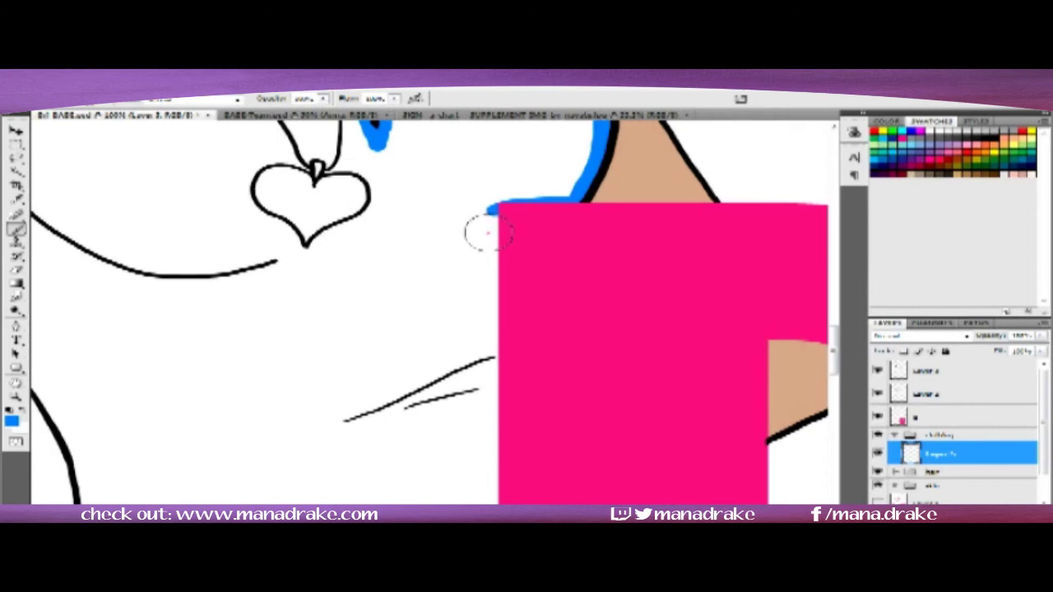
scroll(485, 226, "down", 5)
scroll(491, 197, "down", 5)
scroll(496, 263, "down", 1)
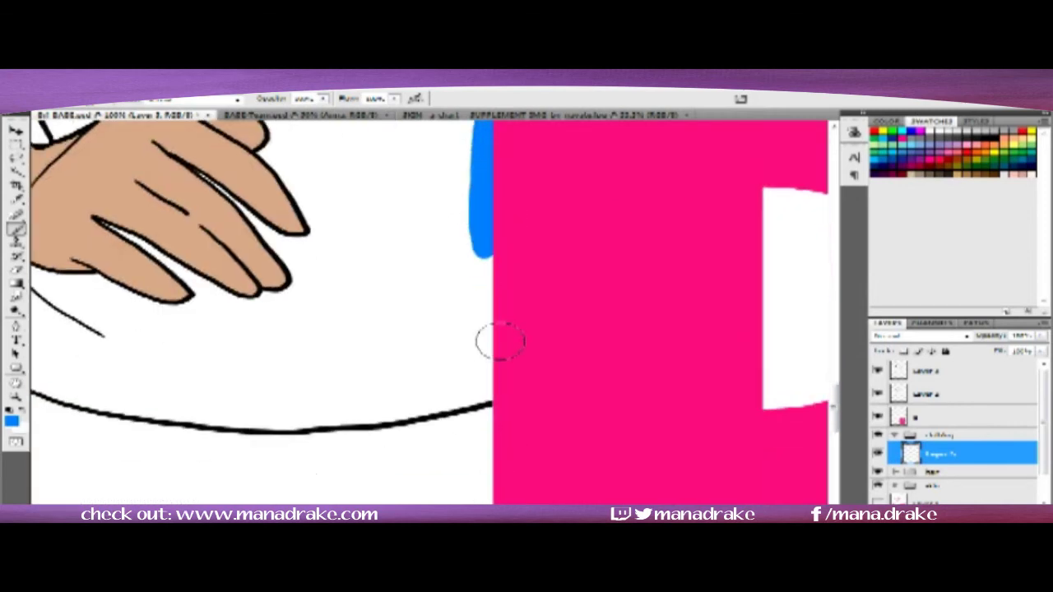
- Outline the edge beside the pink letter, the bottom hem and the zigzag left edge, erasing overflow
left_click_drag(487, 256, 489, 379)
left_click_drag(380, 413, 493, 403)
scroll(329, 346, "down", 1)
scroll(329, 345, "left", 3)
mouse_move(172, 206)
left_mouse_down()
mouse_move(168, 280)
mouse_move(142, 296)
mouse_move(345, 372)
mouse_move(543, 367)
left_mouse_up()
key("e")
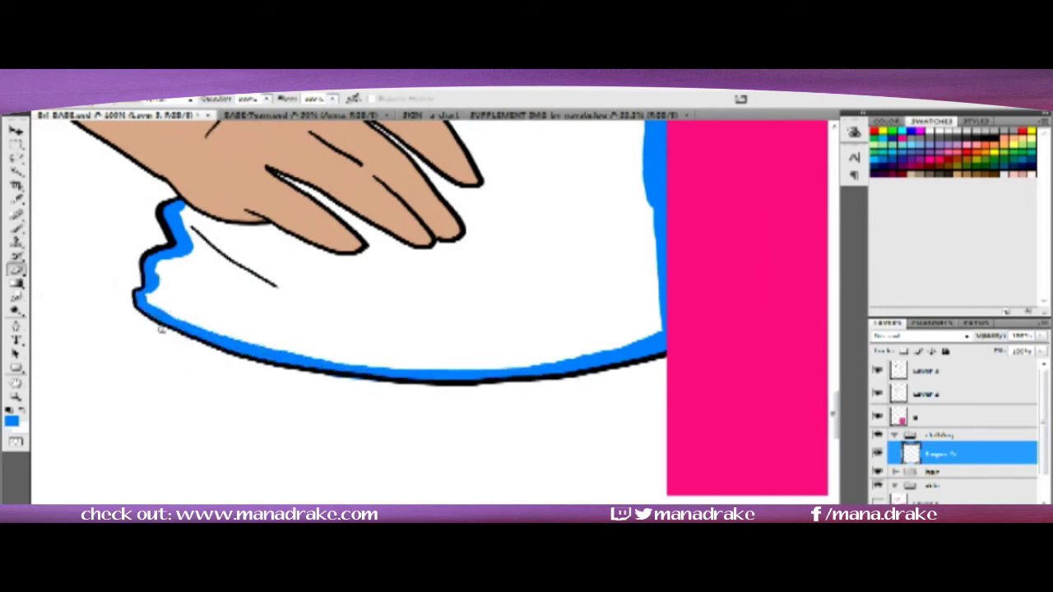
key("b")
- Outline the shirt under the hand, around the fingers and along the arm in blue
left_click_drag(173, 216, 378, 252)
mouse_move(311, 198)
left_mouse_down()
mouse_move(349, 234)
mouse_move(415, 247)
mouse_move(477, 224)
left_mouse_up()
scroll(424, 189, "up", 3)
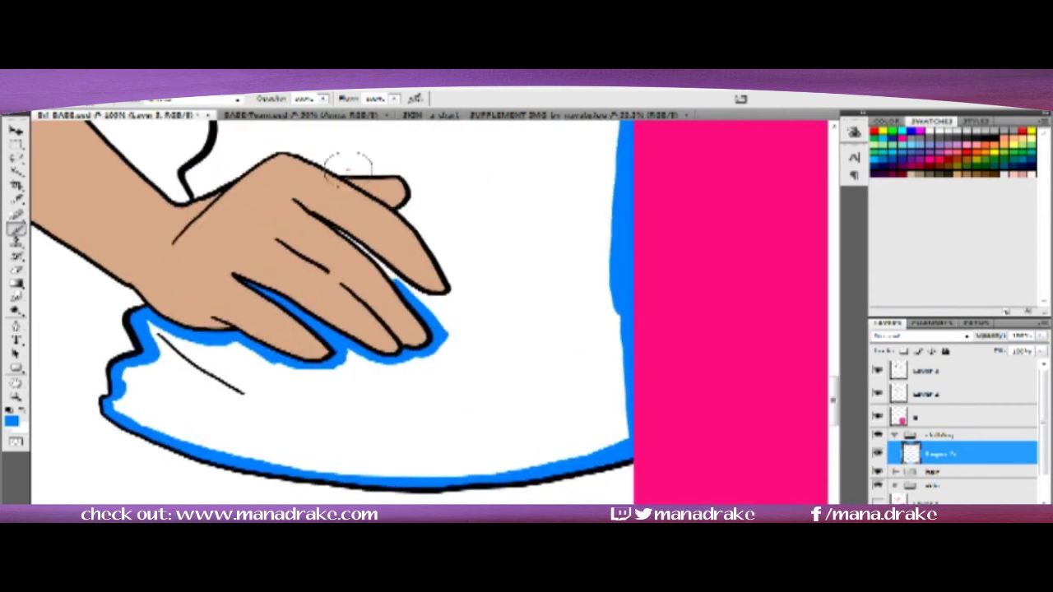
left_click_drag(449, 317, 412, 194)
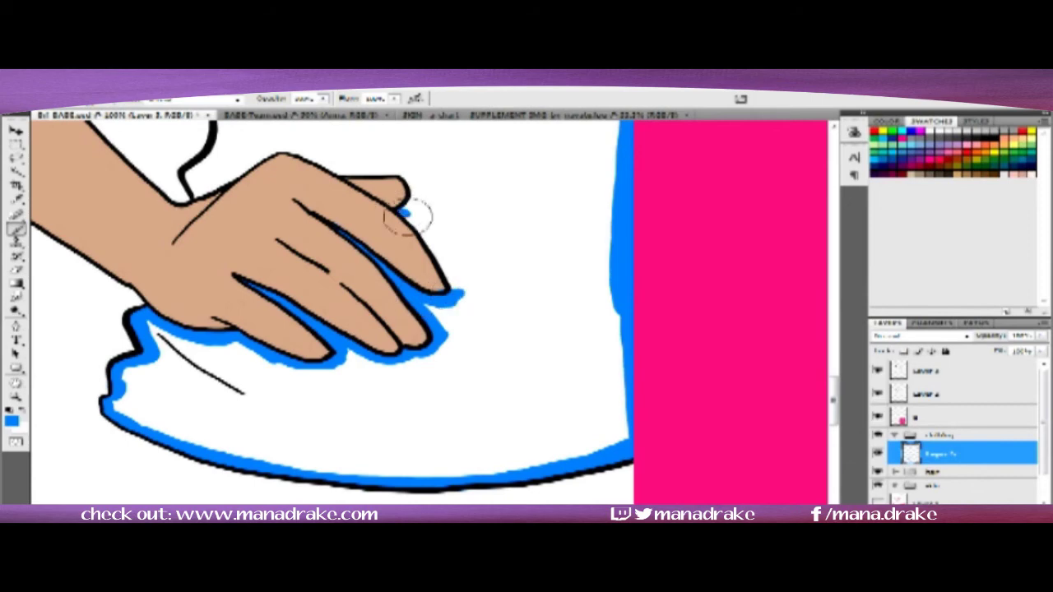
scroll(205, 305, "up", 3)
mouse_move(205, 304)
left_mouse_down()
mouse_move(329, 276)
mouse_move(424, 317)
left_mouse_up()
mouse_move(207, 257)
left_mouse_down()
mouse_move(196, 306)
mouse_move(271, 346)
mouse_move(299, 380)
mouse_move(202, 329)
mouse_move(292, 240)
left_mouse_up()
- Complete the blue outline along the collar, neck and arm edge
scroll(247, 313, "up", 3)
scroll(247, 312, "up", 3)
scroll(329, 346, "up", 3)
scroll(247, 313, "up", 3)
mouse_move(99, 279)
left_mouse_down()
mouse_move(156, 305)
mouse_move(272, 387)
left_mouse_up()
mouse_move(127, 275)
left_mouse_down()
mouse_move(149, 241)
mouse_move(506, 220)
left_mouse_up()
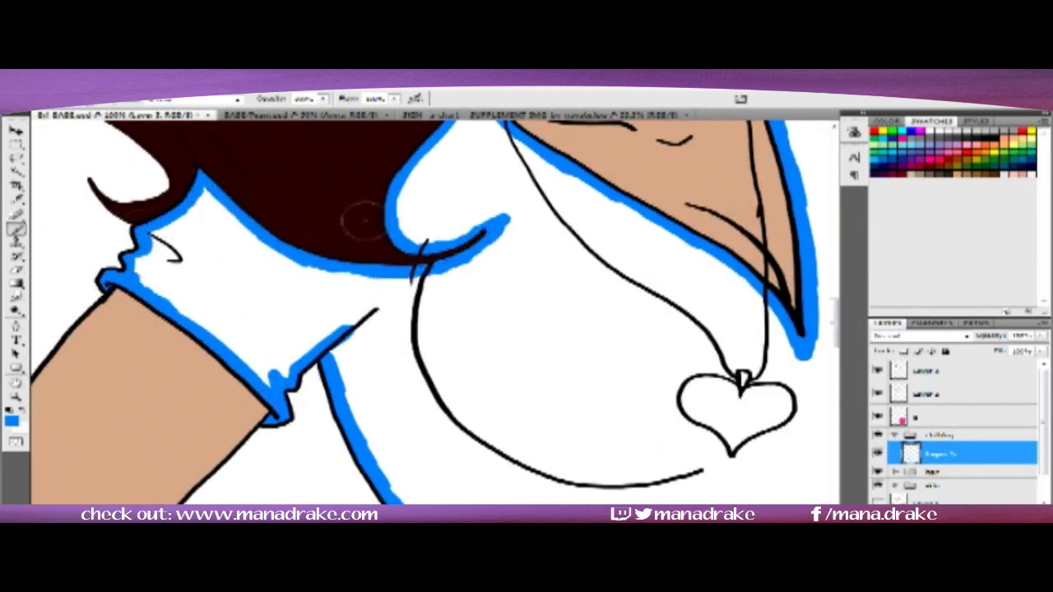
- Fill the collar and shoulder areas solid blue
left_click(18, 228)
left_click_drag(181, 298, 195, 320)
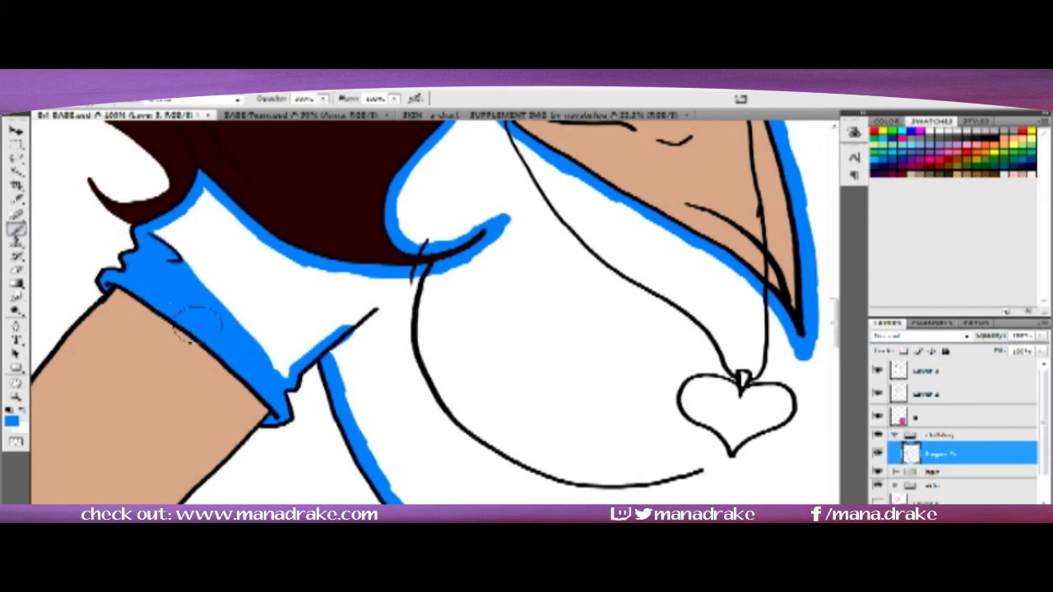
left_click_drag(185, 257, 185, 212)
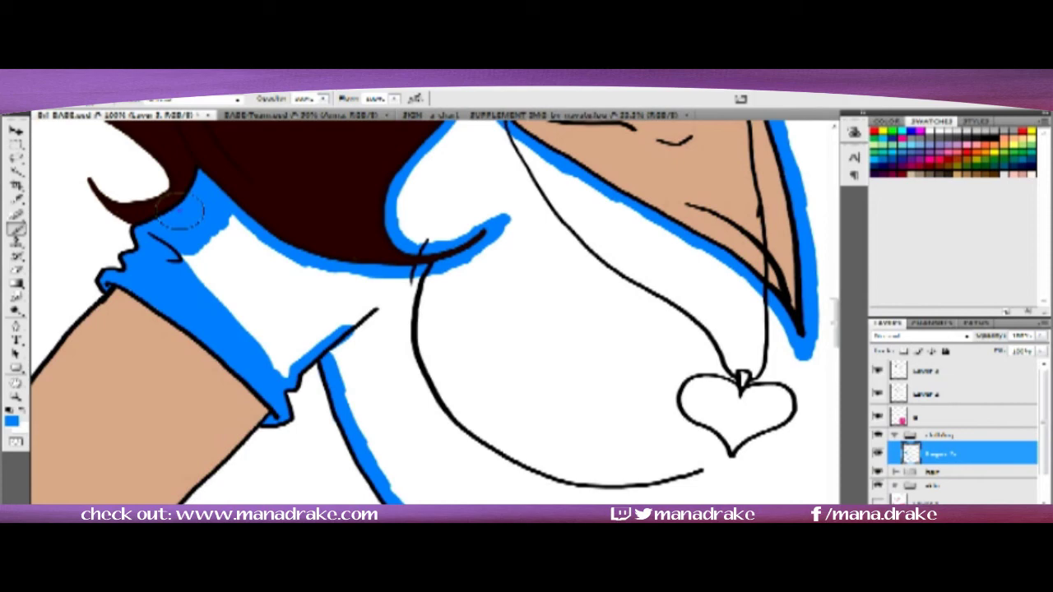
mouse_move(182, 212)
left_mouse_down()
mouse_move(223, 293)
mouse_move(246, 280)
left_mouse_up()
left_click_drag(352, 360, 278, 294)
mouse_move(277, 294)
left_mouse_down()
mouse_move(313, 272)
mouse_move(362, 272)
mouse_move(259, 428)
left_mouse_up()
left_click_drag(320, 296, 247, 346)
mouse_move(247, 280)
left_mouse_down()
mouse_move(283, 210)
mouse_move(461, 387)
left_mouse_up()
mouse_move(665, 343)
left_mouse_down()
mouse_move(418, 359)
mouse_move(510, 214)
mouse_move(457, 401)
mouse_move(504, 258)
mouse_move(552, 363)
left_mouse_up()
- Paint the shirt body and the white triangle below the collar blue
mouse_move(503, 389)
left_mouse_down()
mouse_move(469, 337)
mouse_move(448, 215)
left_mouse_up()
mouse_move(428, 296)
left_mouse_down()
mouse_move(434, 282)
mouse_move(98, 354)
mouse_move(321, 275)
left_mouse_up()
mouse_move(170, 274)
left_mouse_down()
mouse_move(148, 325)
mouse_move(458, 305)
mouse_move(342, 469)
mouse_move(231, 395)
mouse_move(451, 304)
mouse_move(407, 94)
left_mouse_up()
left_click_drag(247, 383, 477, 247)
mouse_move(255, 354)
left_mouse_down()
mouse_move(337, 296)
mouse_move(453, 400)
mouse_move(447, 418)
mouse_move(447, 301)
mouse_move(427, 202)
left_mouse_up()
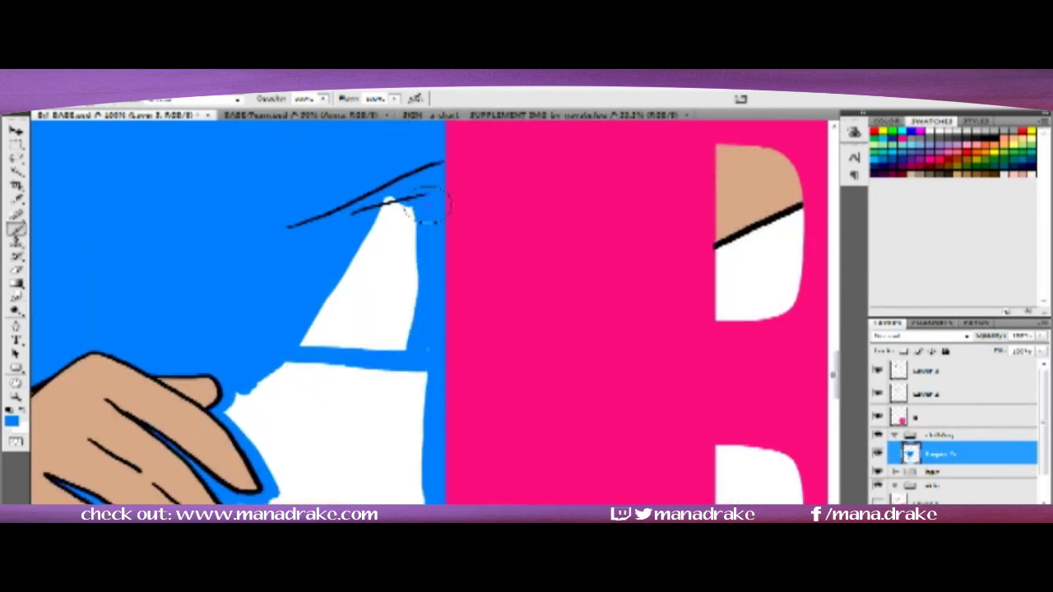
mouse_move(409, 346)
left_mouse_down()
mouse_move(324, 430)
mouse_move(562, 221)
left_mouse_up()
- Fill the white bands under the hand blue and fit the whole image on screen
mouse_move(362, 325)
left_mouse_down()
mouse_move(380, 355)
mouse_move(446, 353)
mouse_move(329, 353)
left_mouse_up()
left_click_drag(193, 346, 418, 397)
mouse_move(345, 387)
left_mouse_down()
mouse_move(418, 447)
mouse_move(568, 489)
left_mouse_up()
left_click_drag(272, 428, 554, 452)
key("ctrl+0")
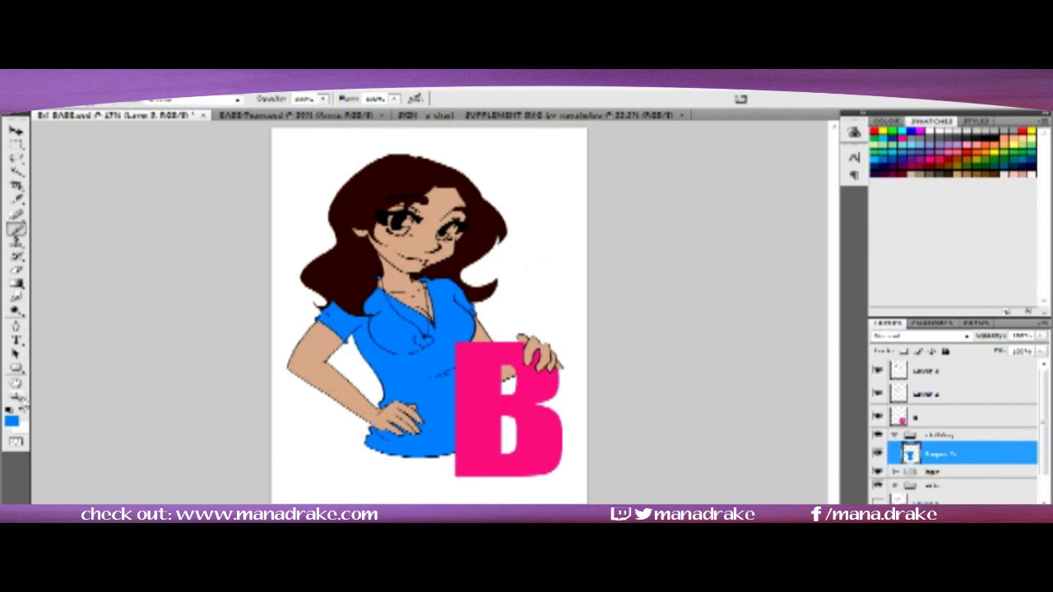
- Set the paint colour, zoom in on the face and make Layer 8 the painting layer
left_click(11, 421)
left_click(710, 192)
left_click(930, 463)
key("ctrl+plus")
key("ctrl+plus")
scroll(336, 325, "up", 5)
key("ctrl+plus")
key("alt+bracketleft")
- Paint both eyes white around the pupils
mouse_move(186, 212)
left_mouse_down()
mouse_move(281, 310)
mouse_move(346, 272)
left_mouse_up()
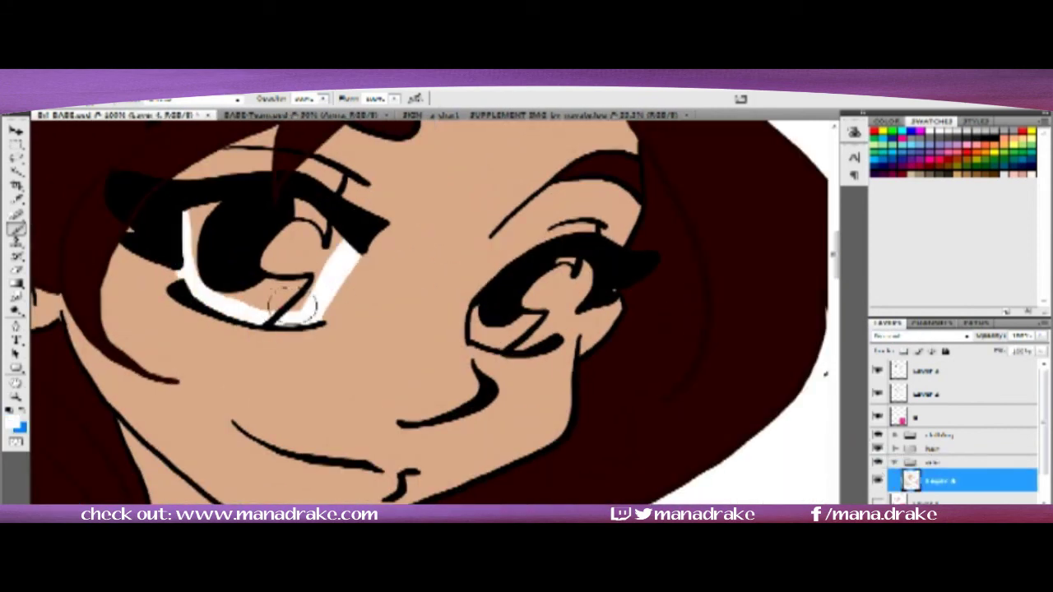
left_click_drag(271, 263, 325, 222)
mouse_move(580, 268)
left_mouse_down()
mouse_move(518, 333)
mouse_move(468, 304)
left_mouse_up()
left_click_drag(485, 346, 506, 315)
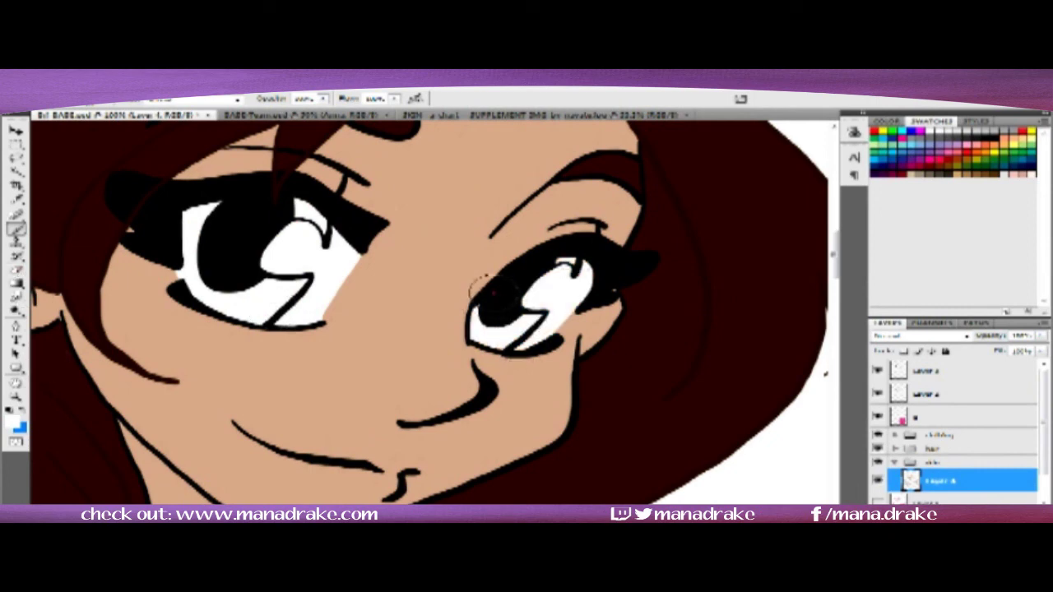
- Fill both irises dark brown
left_click(12, 421)
left_click(732, 184)
mouse_move(189, 205)
left_mouse_down()
mouse_move(218, 284)
mouse_move(304, 324)
left_mouse_up()
left_click_drag(296, 201, 325, 235)
mouse_move(538, 299)
left_mouse_down()
mouse_move(481, 339)
mouse_move(536, 325)
left_mouse_up()
left_click_drag(568, 262, 550, 331)
key("d")
key("x")
left_click_drag(301, 405, 343, 265)
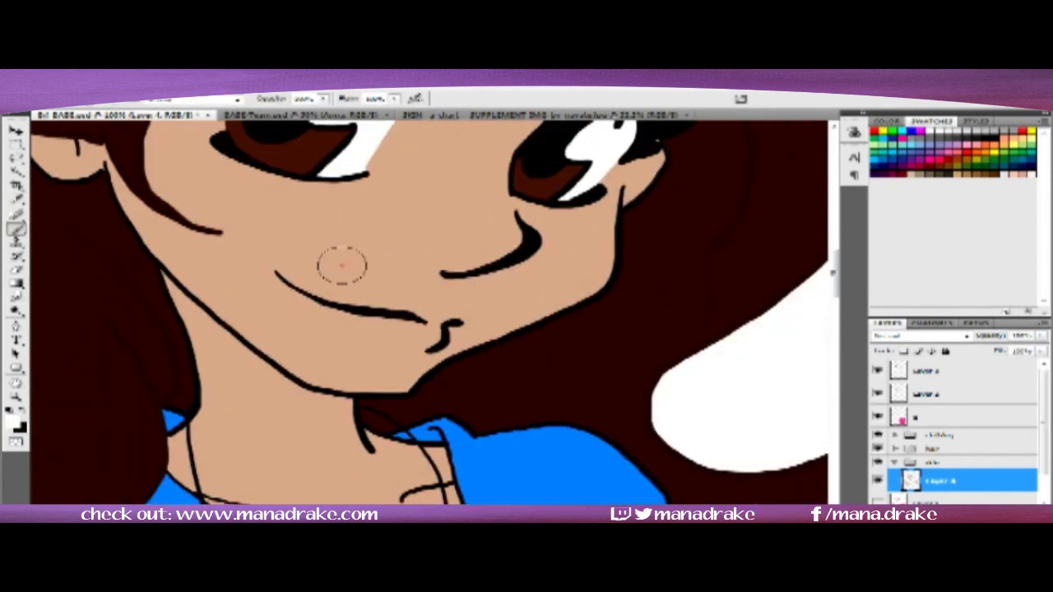
- Paint the lower lip pink
mouse_move(435, 321)
left_mouse_down()
mouse_move(450, 317)
mouse_move(382, 305)
left_mouse_up()
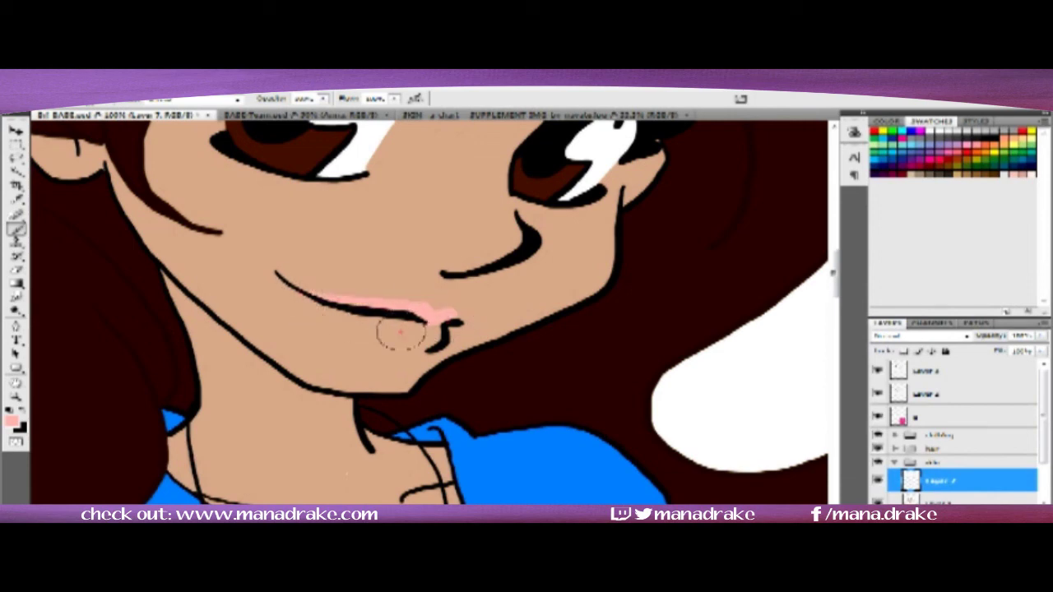
mouse_move(420, 356)
left_mouse_down()
mouse_move(386, 329)
mouse_move(311, 300)
mouse_move(362, 322)
left_mouse_up()
key("e")
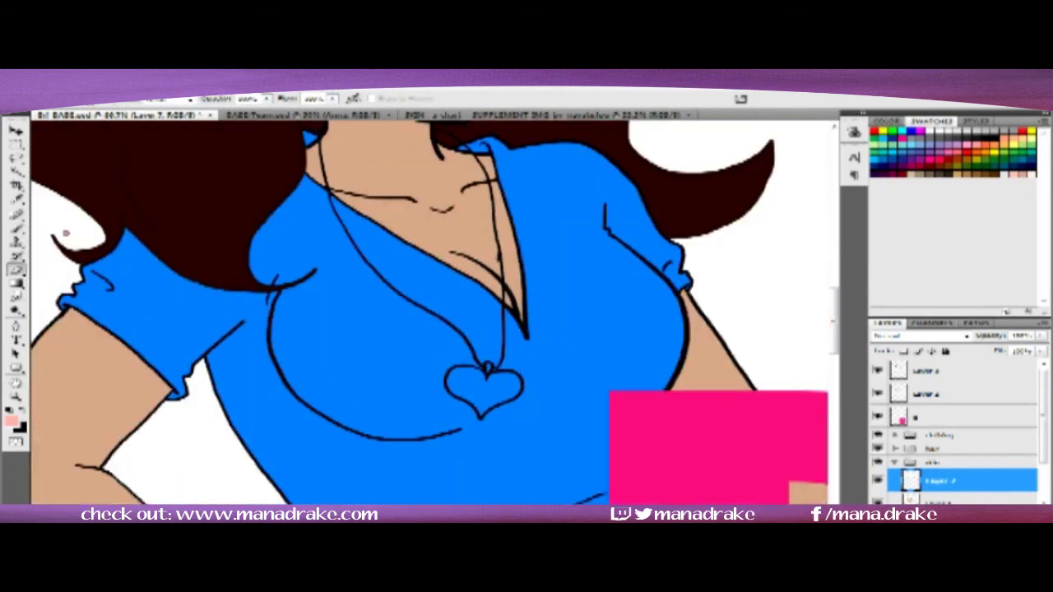
- Colour the heart pendant pink with a grey bail and fit the finished figure on screen
scroll(490, 393, "up", 1)
scroll(489, 392, "up", 2)
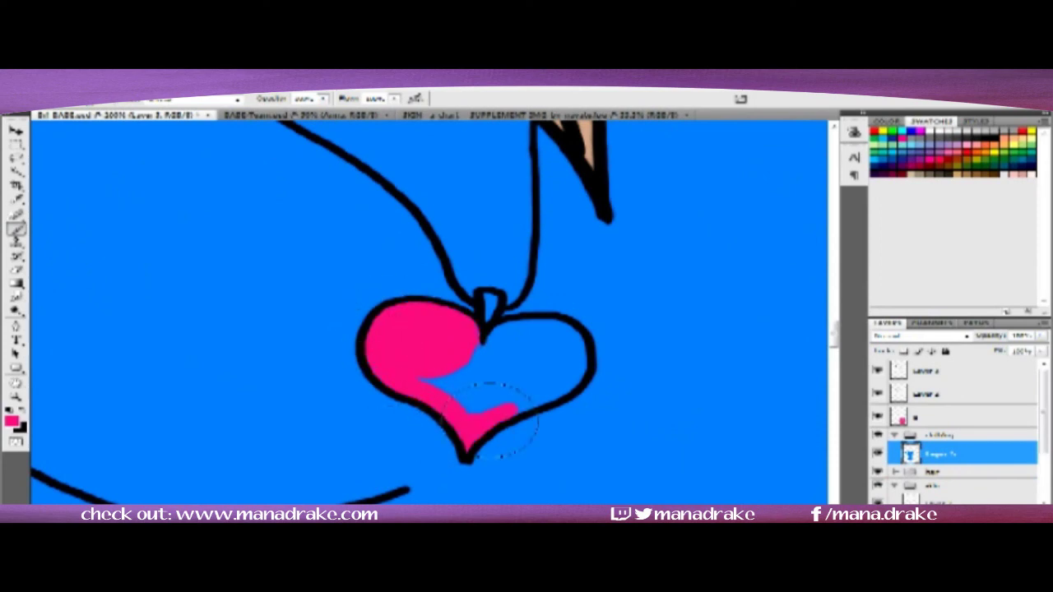
left_click(12, 421)
left_click(747, 181)
left_click(12, 421)
left_click(747, 181)
key("ctrl+0")
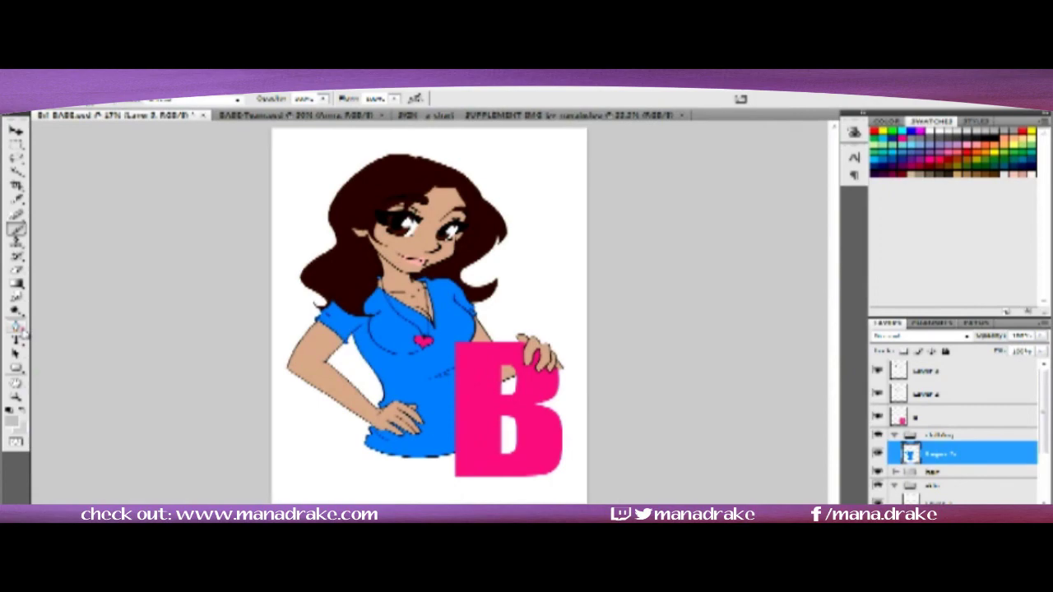